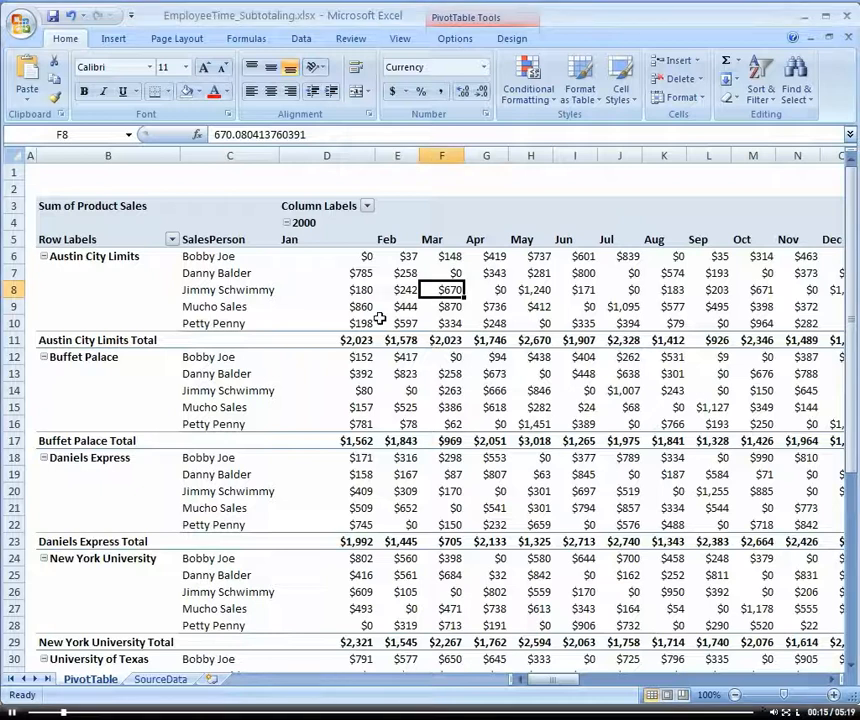
Clear the value displayed for empty cells in the PivotTable options so that those cells are left blank
left_click(390, 322)
right_click(395, 321)
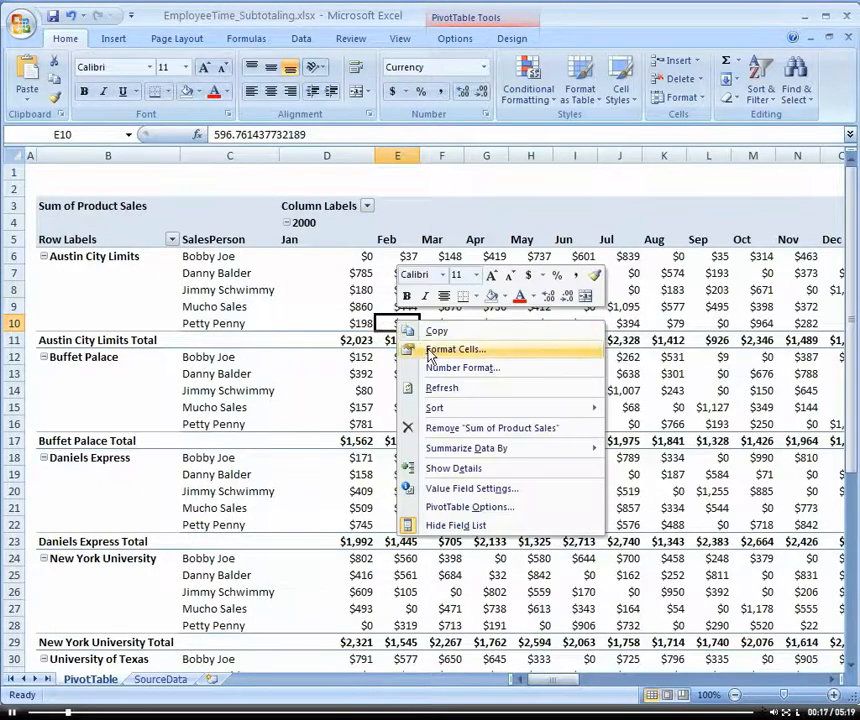
left_click(516, 508)
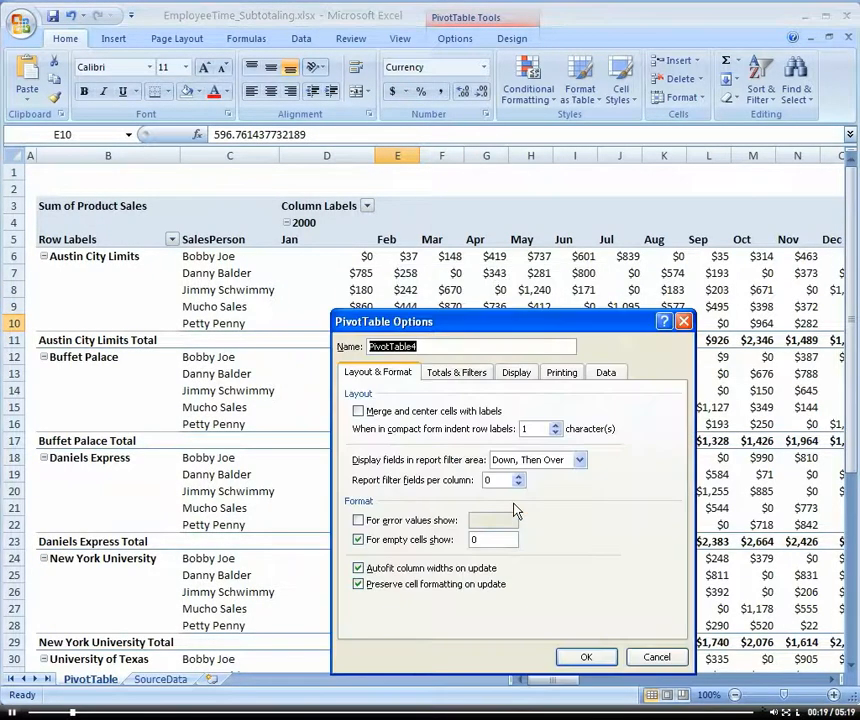
left_click_drag(521, 328, 519, 272)
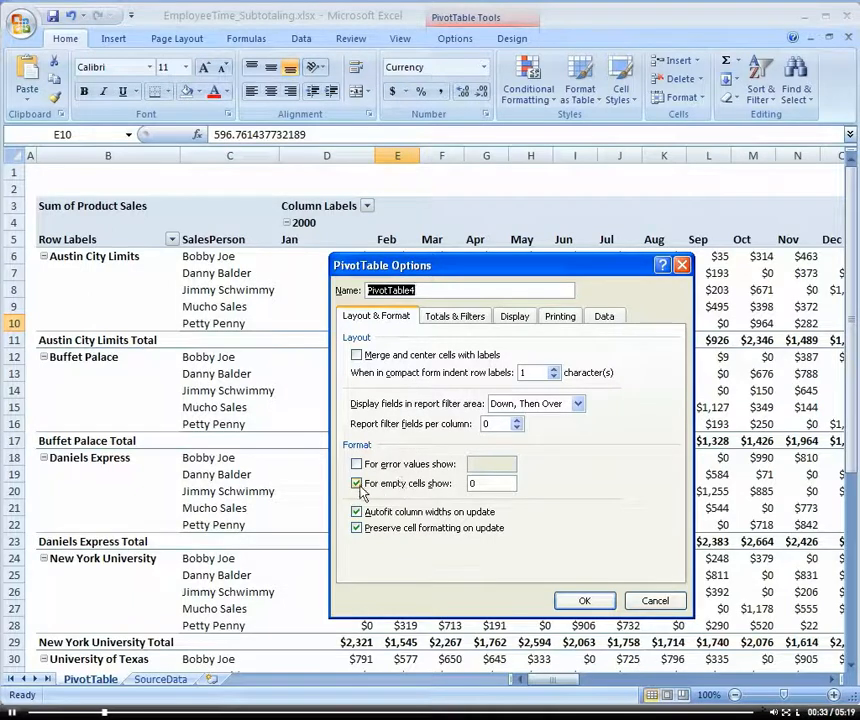
double_click(474, 483)
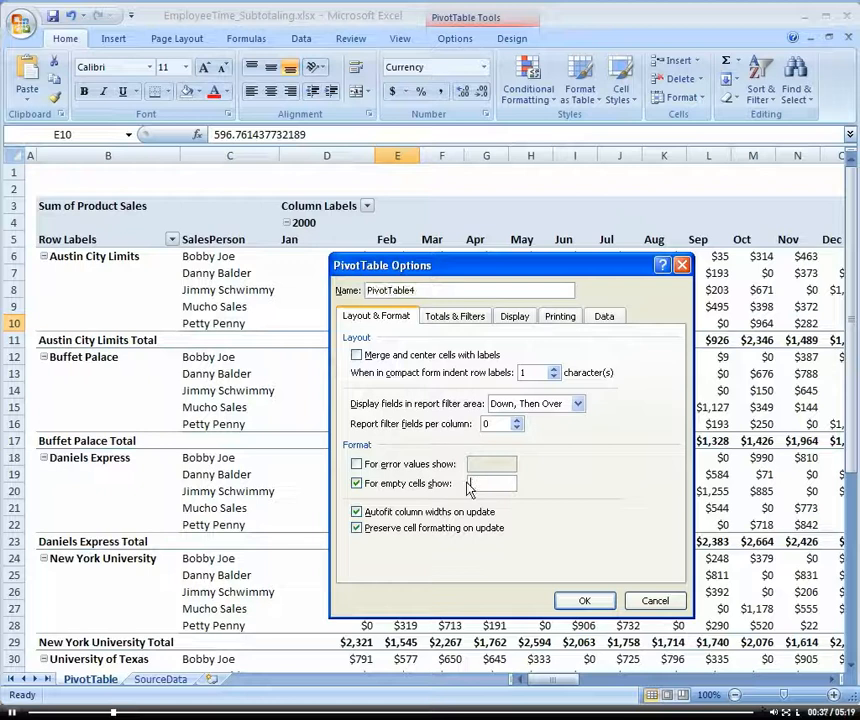
left_click(590, 602)
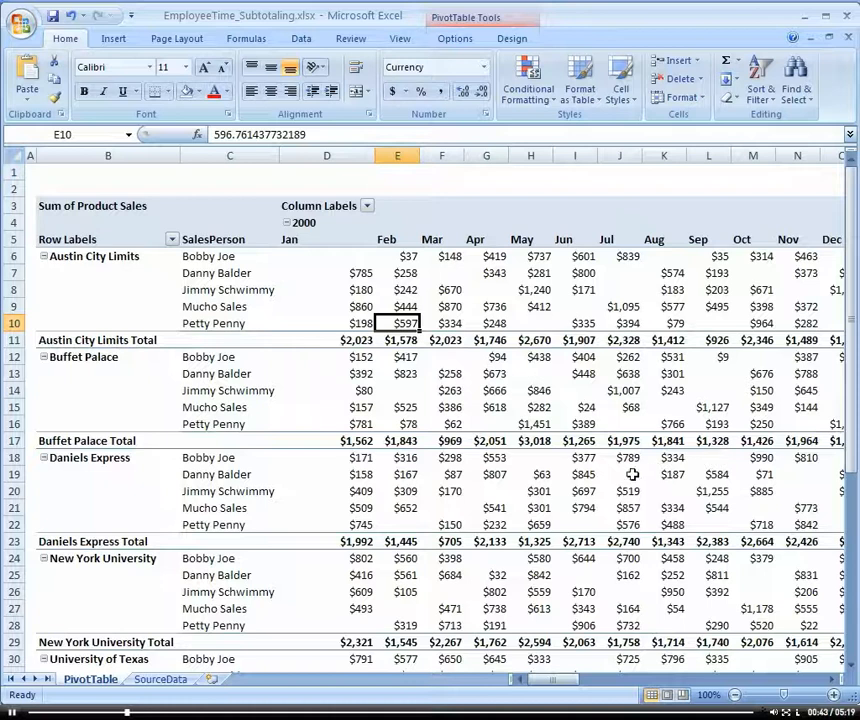
Set the PivotTable options to show 0 for empty cells and 0 for error values
mouse_move(436, 319)
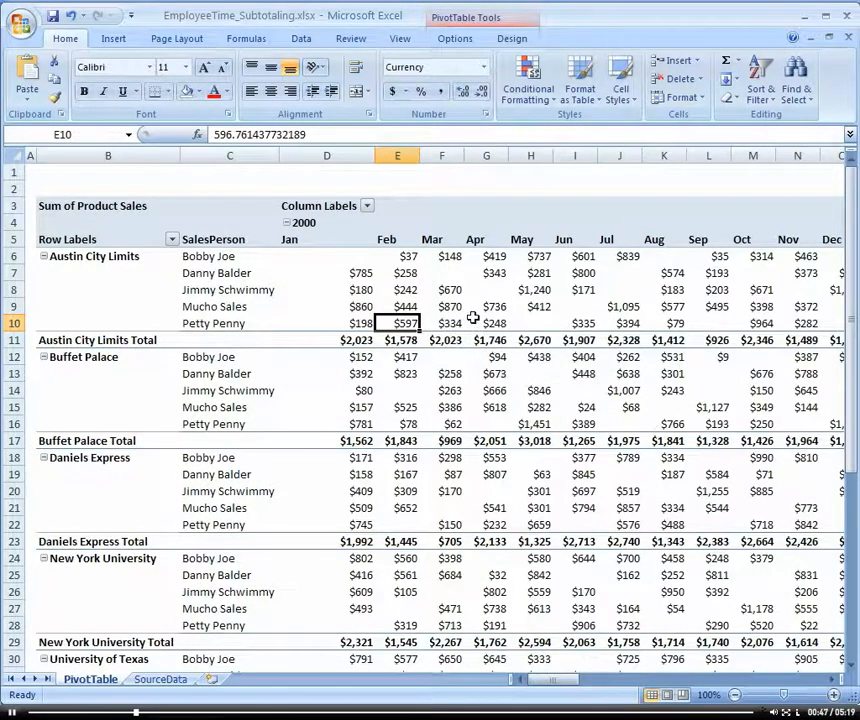
right_click(458, 321)
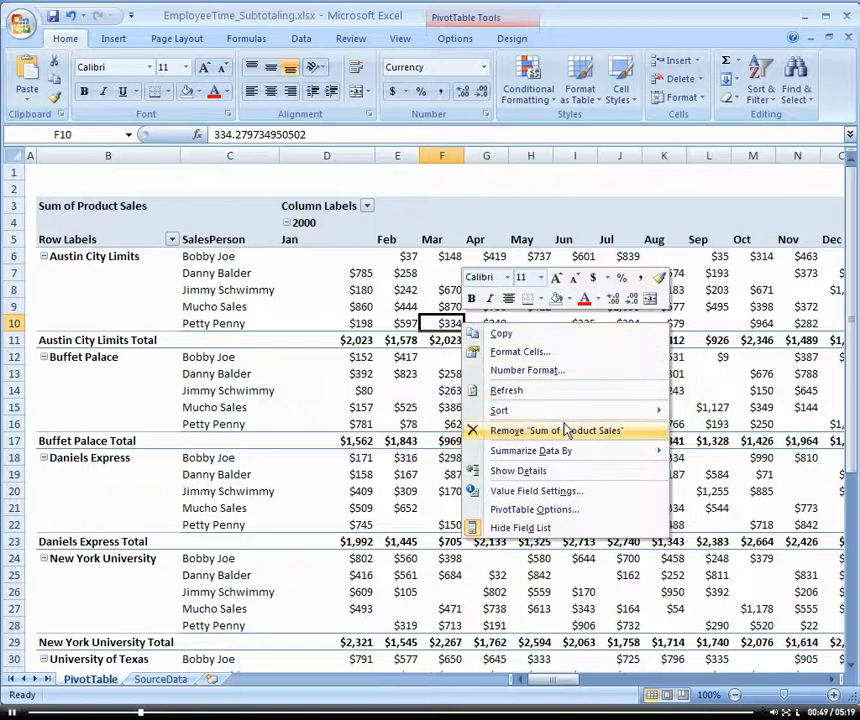
left_click(565, 508)
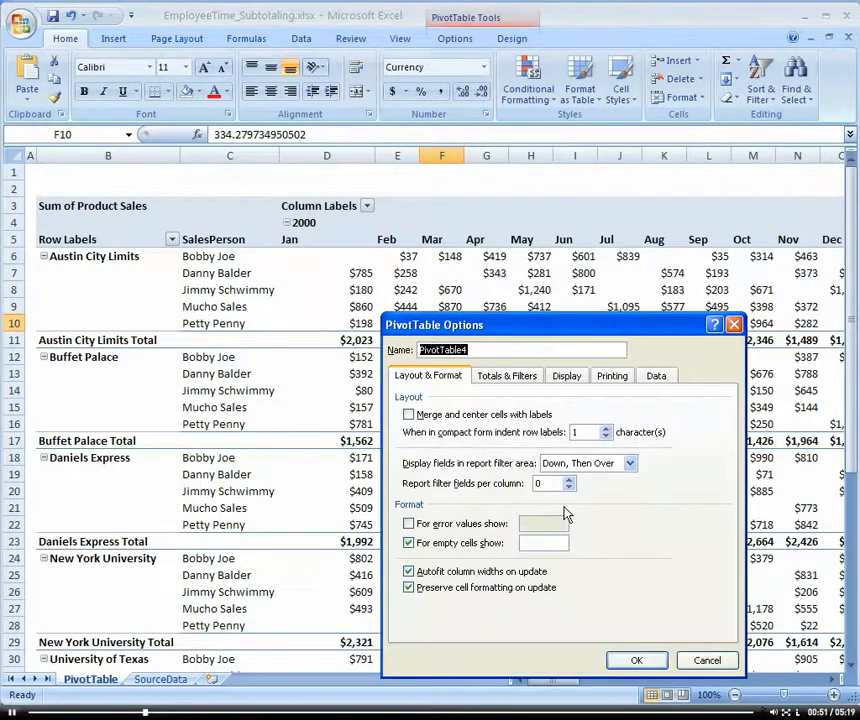
left_click(550, 543)
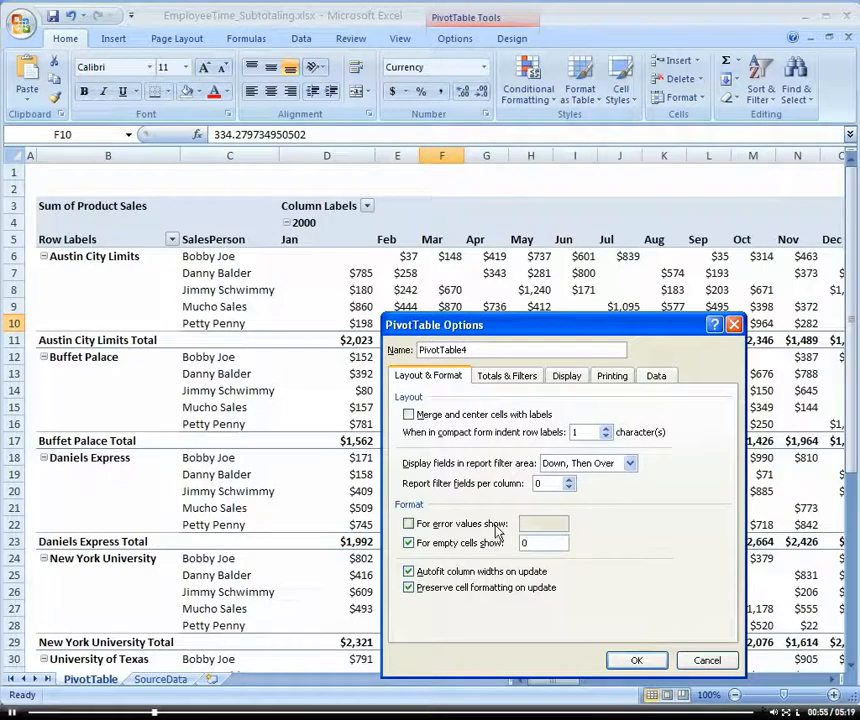
left_click(409, 524)
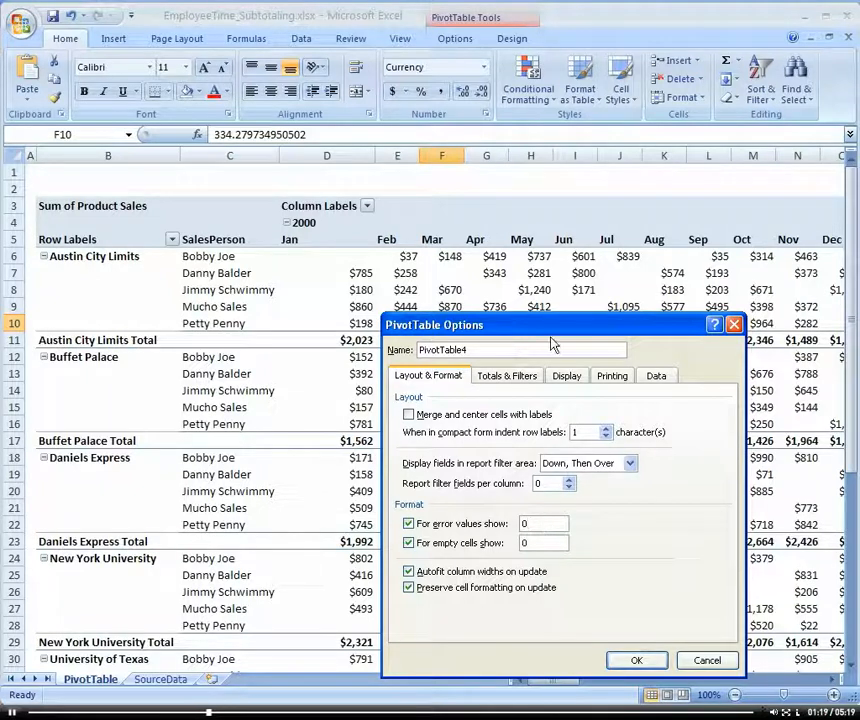
Turn off preserving cell formatting on update and apply the PivotTable options
left_click_drag(569, 325, 541, 208)
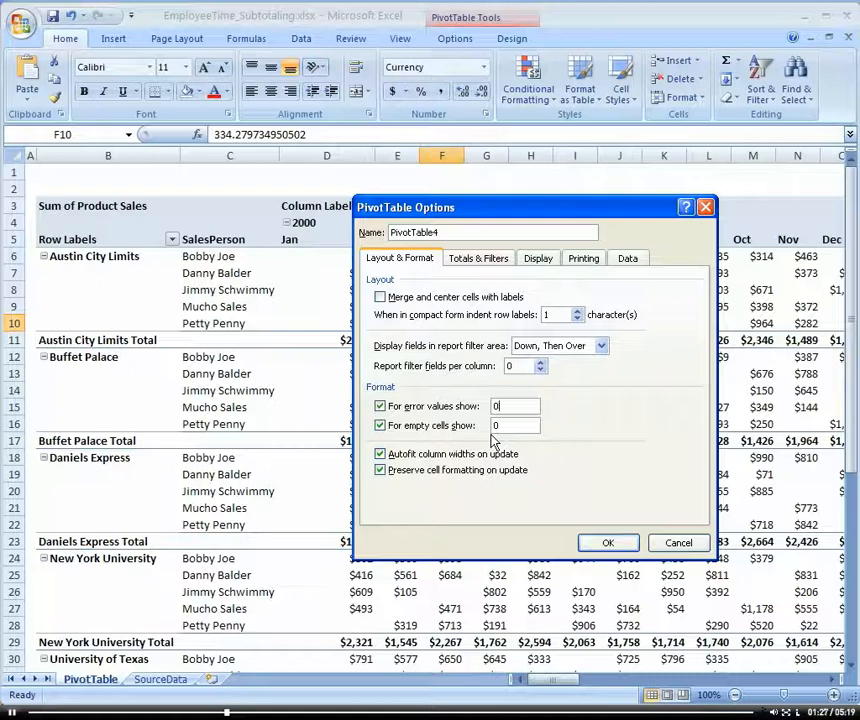
left_click(380, 470)
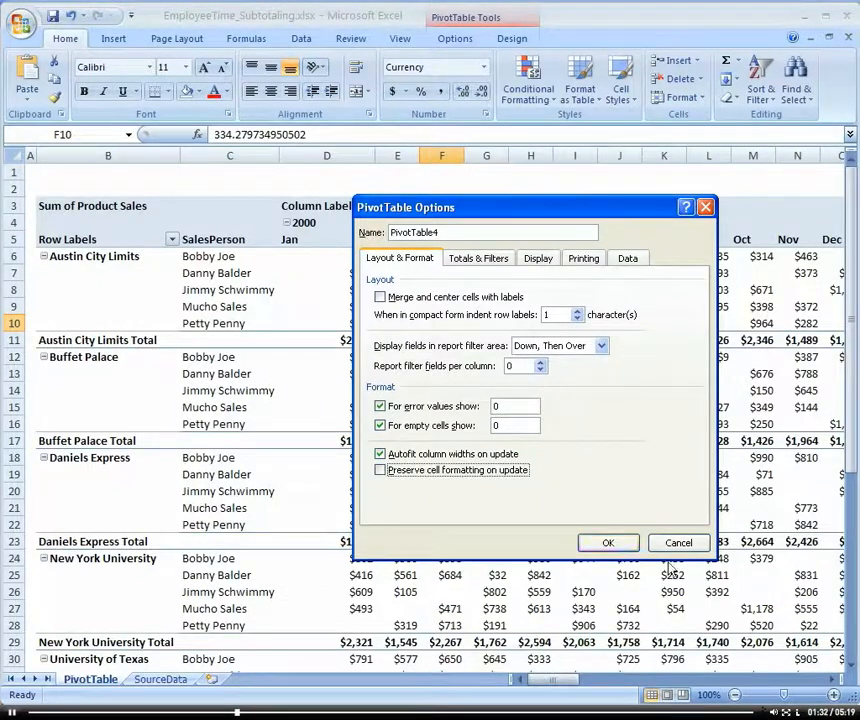
left_click(607, 546)
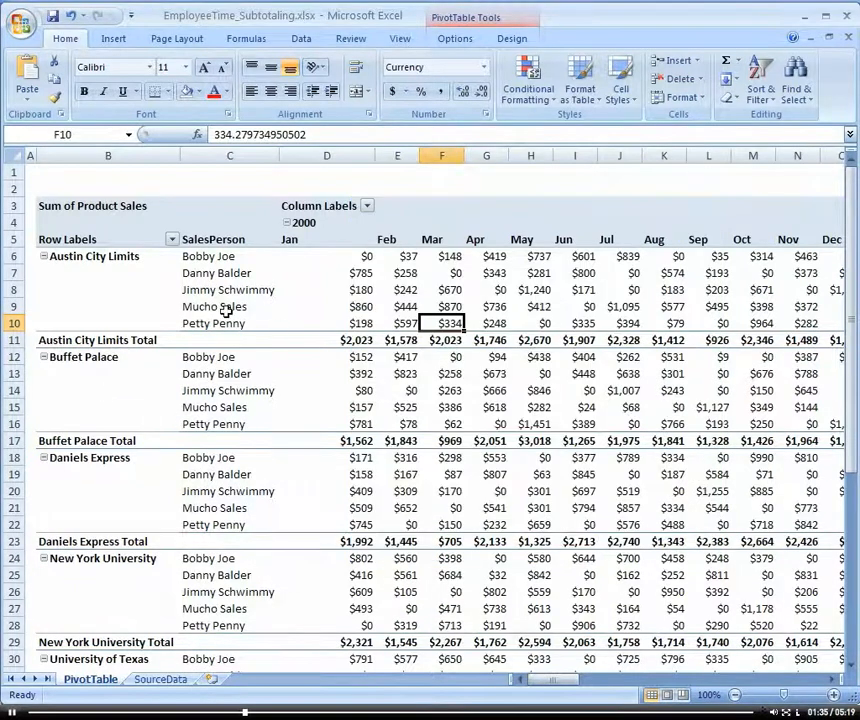
Move the SalesPerson field to the column labels and remove Years and Date from the PivotTable layout
left_click(487, 306)
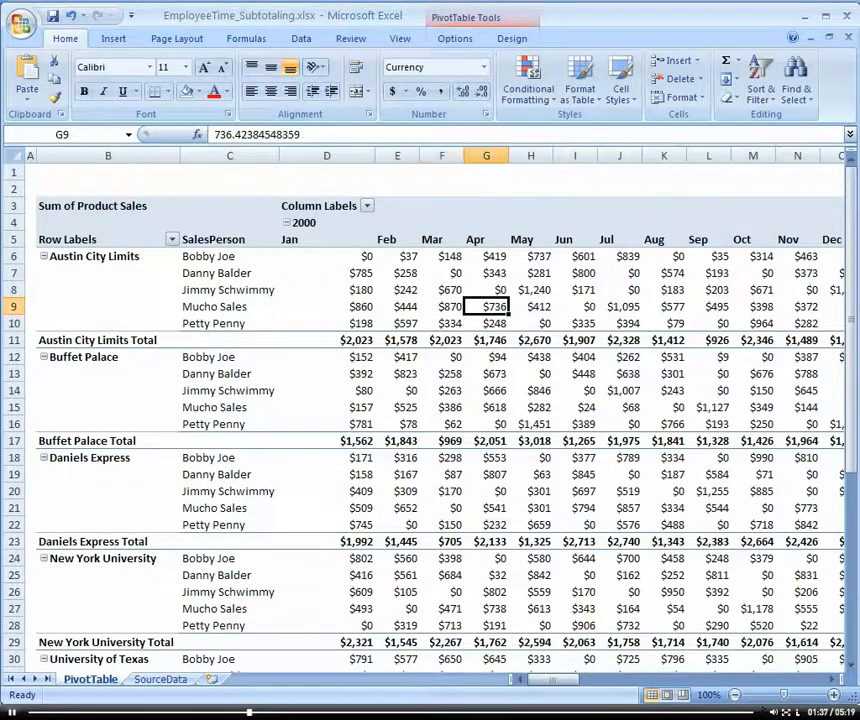
left_click_drag(855, 110, 568, 110)
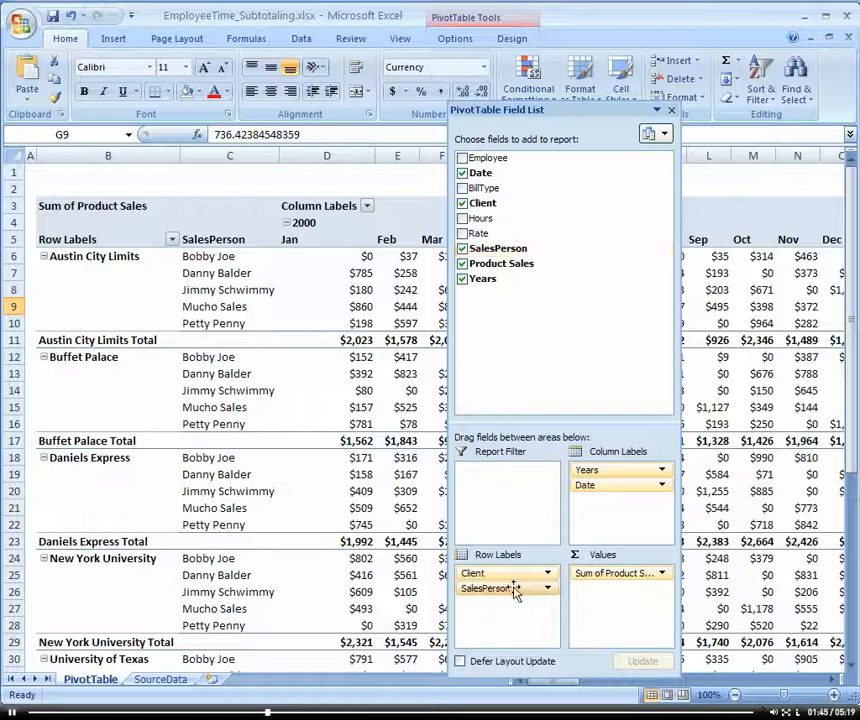
left_click_drag(515, 590, 708, 442)
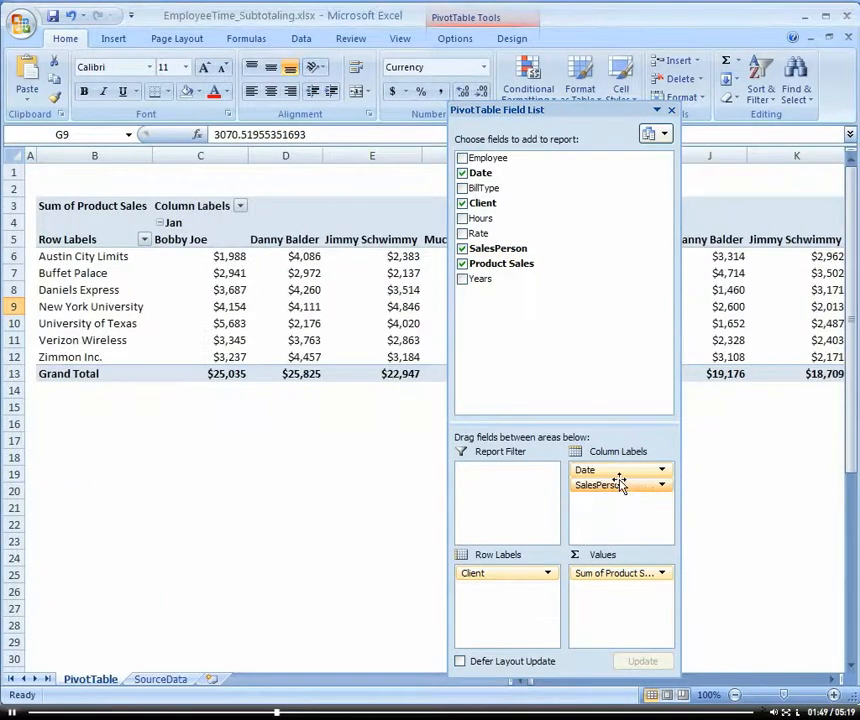
left_click_drag(620, 472, 708, 446)
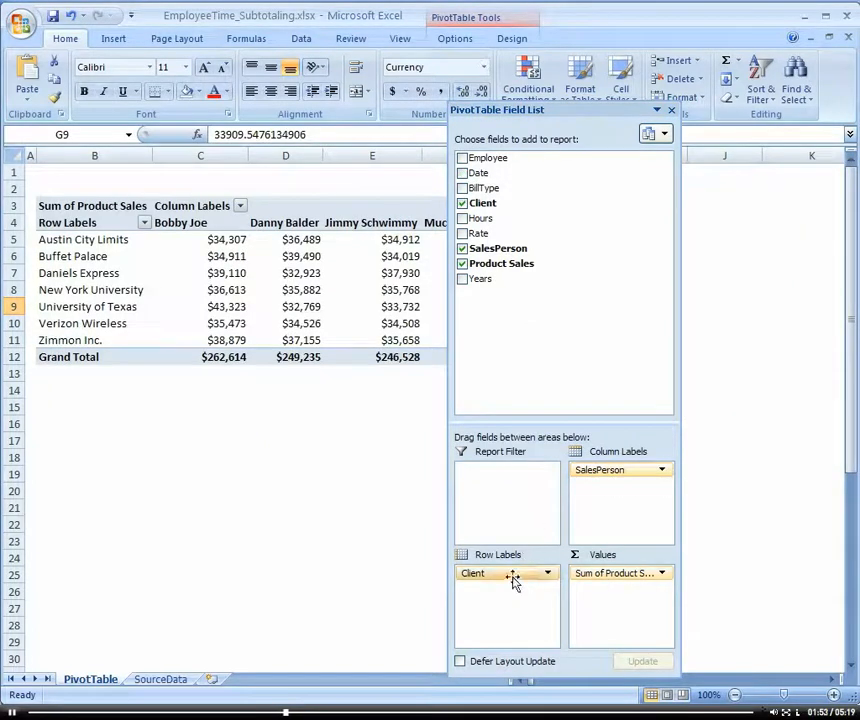
left_click_drag(592, 112, 761, 110)
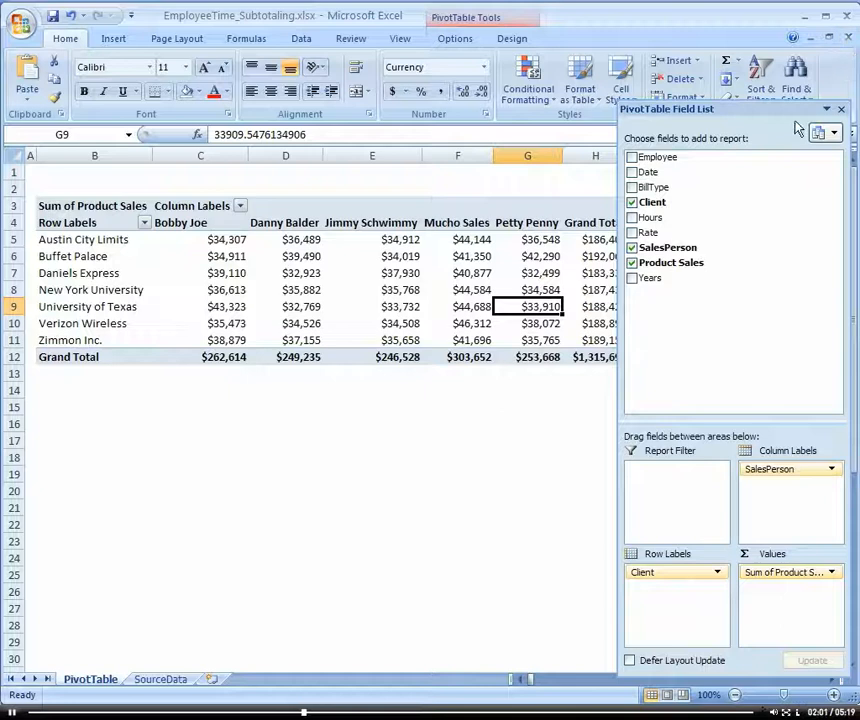
left_click(840, 108)
Rotate the text of header row 4 to 45 degrees while cell formatting is not preserved on update
left_click(14, 222)
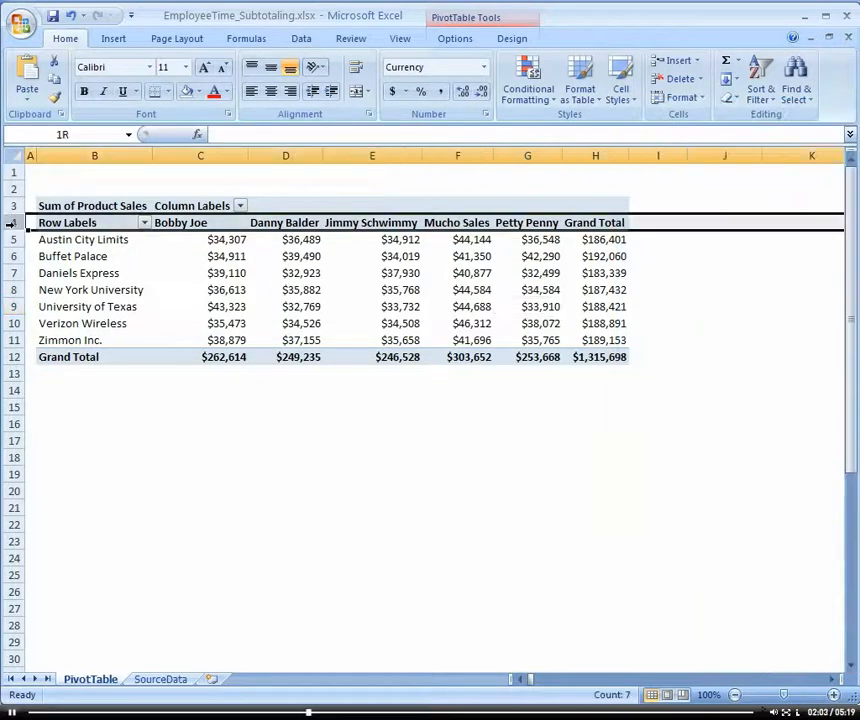
right_click(15, 224)
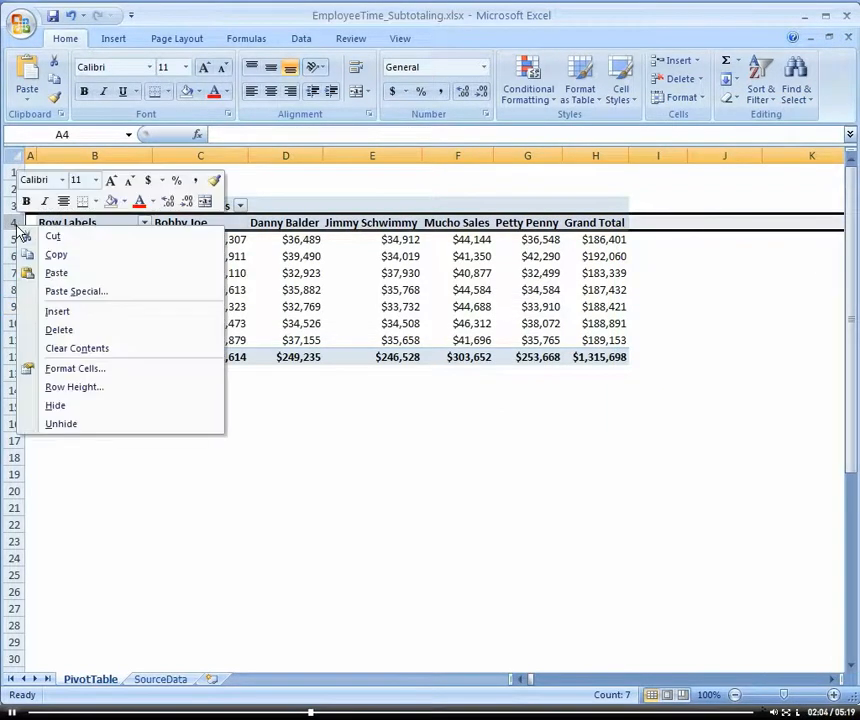
left_click(64, 370)
left_click(89, 206)
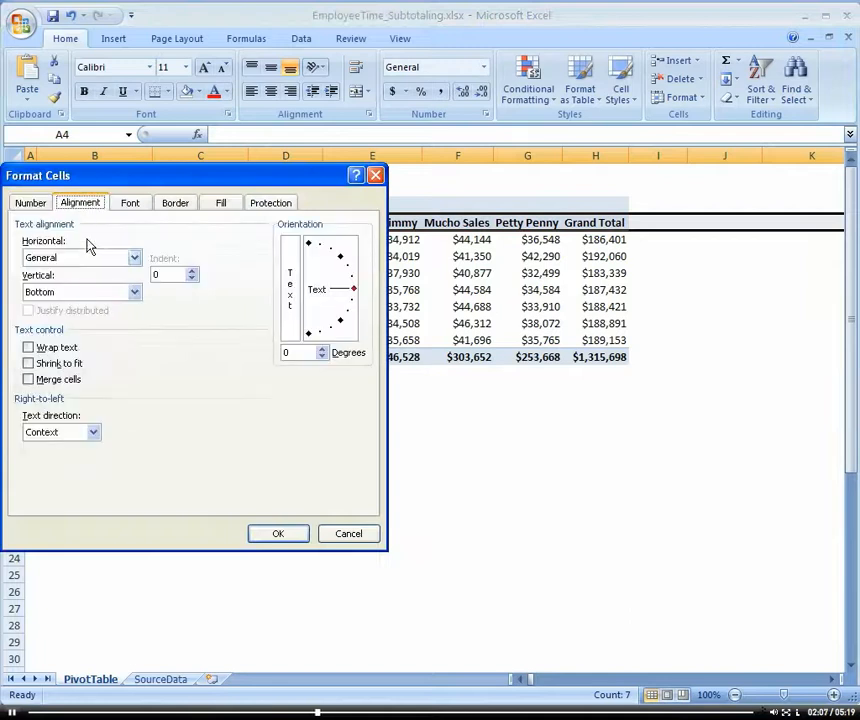
left_click(341, 262)
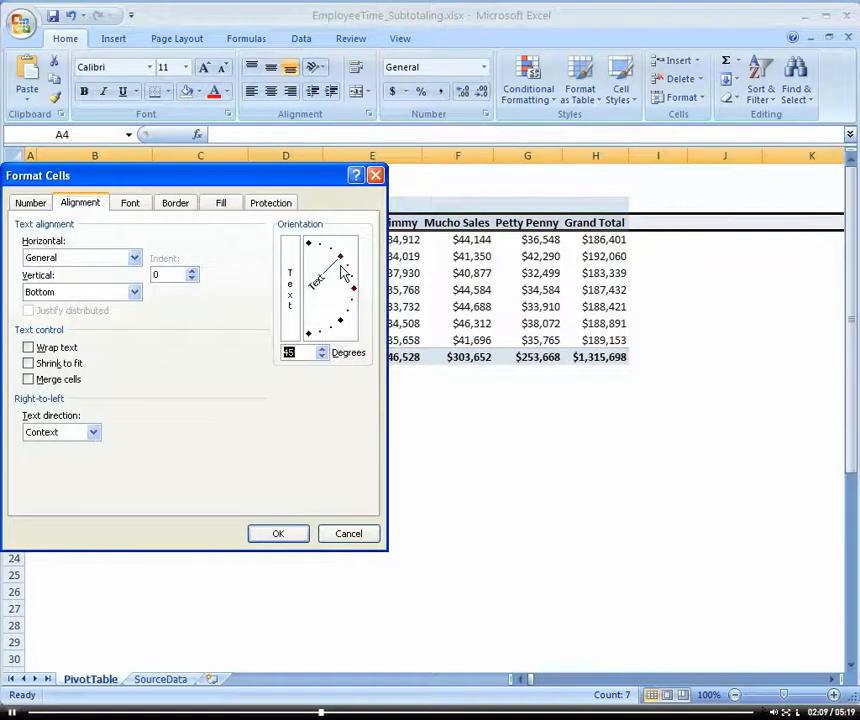
left_click(281, 537)
left_click(386, 384)
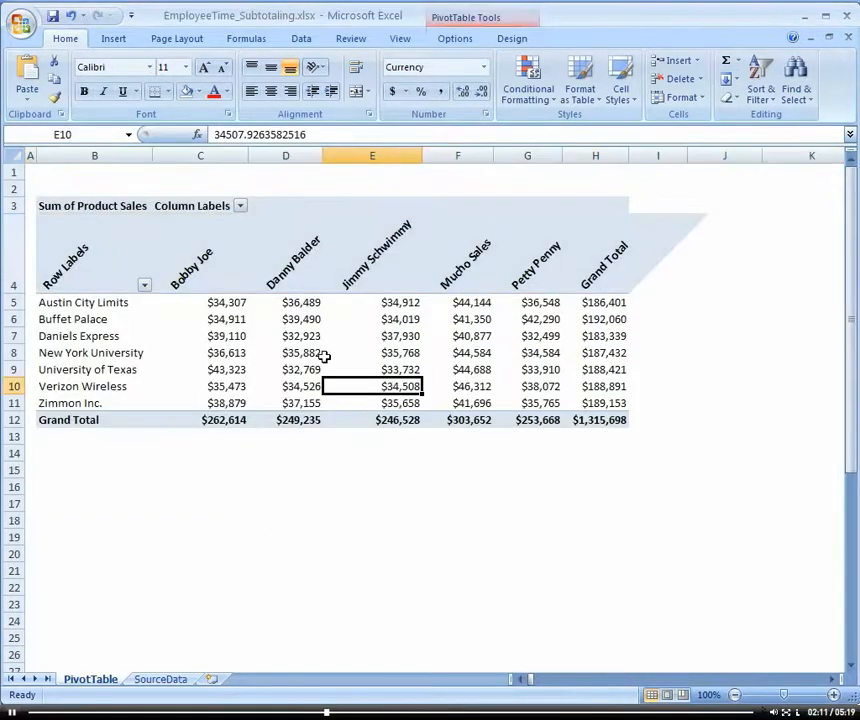
Refresh the PivotTable data from a cell inside its values area
right_click(328, 354)
mouse_move(426, 446)
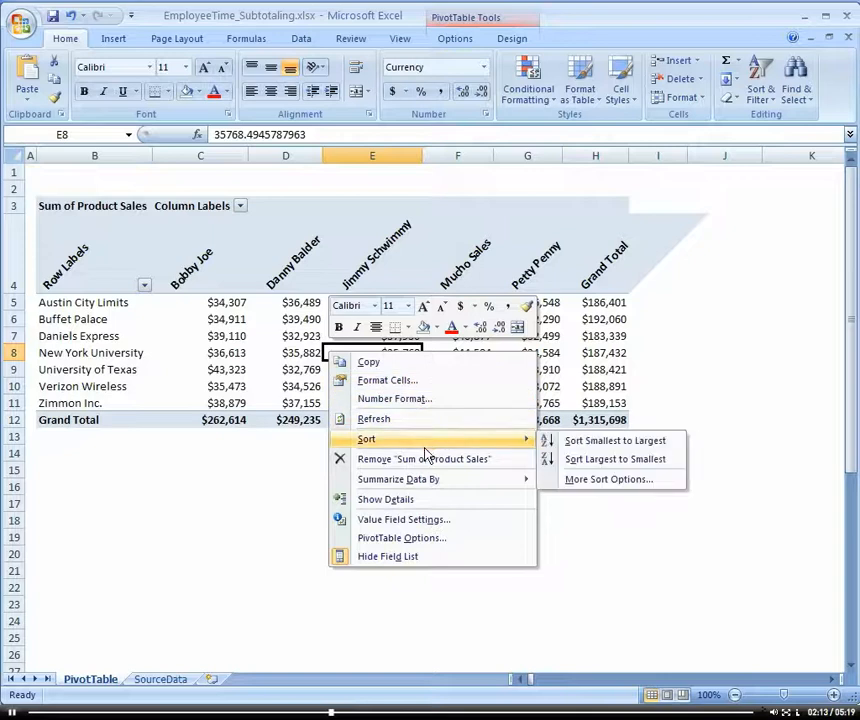
left_click(425, 420)
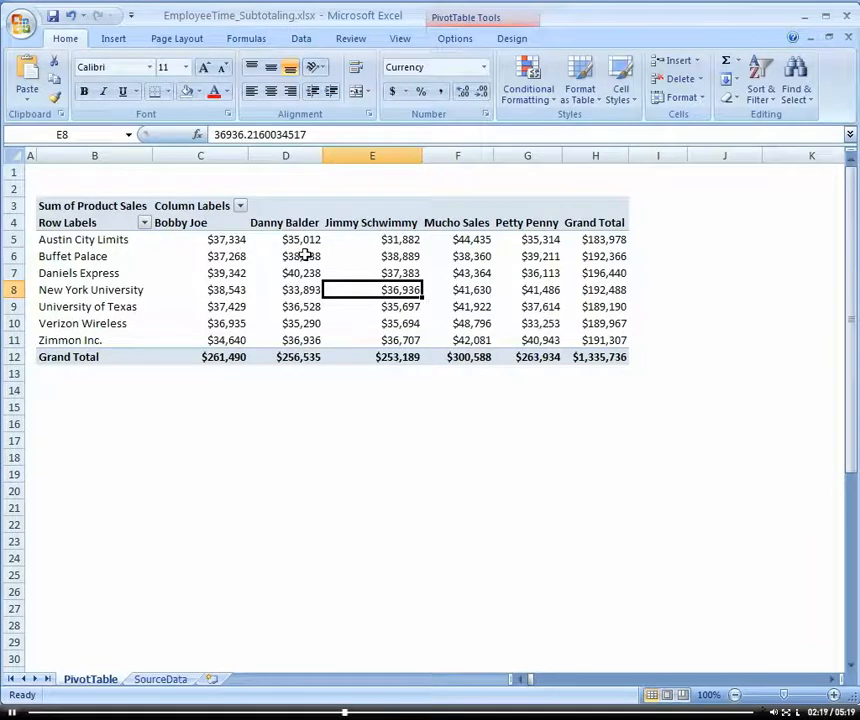
Turn on preserving cell formatting on update in the PivotTable options
mouse_move(305, 256)
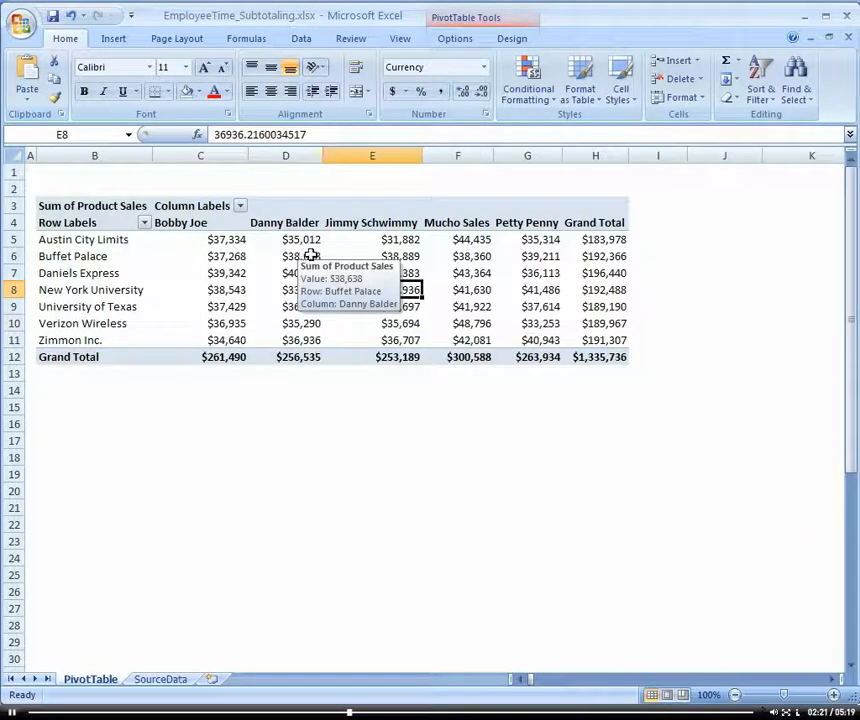
right_click(311, 254)
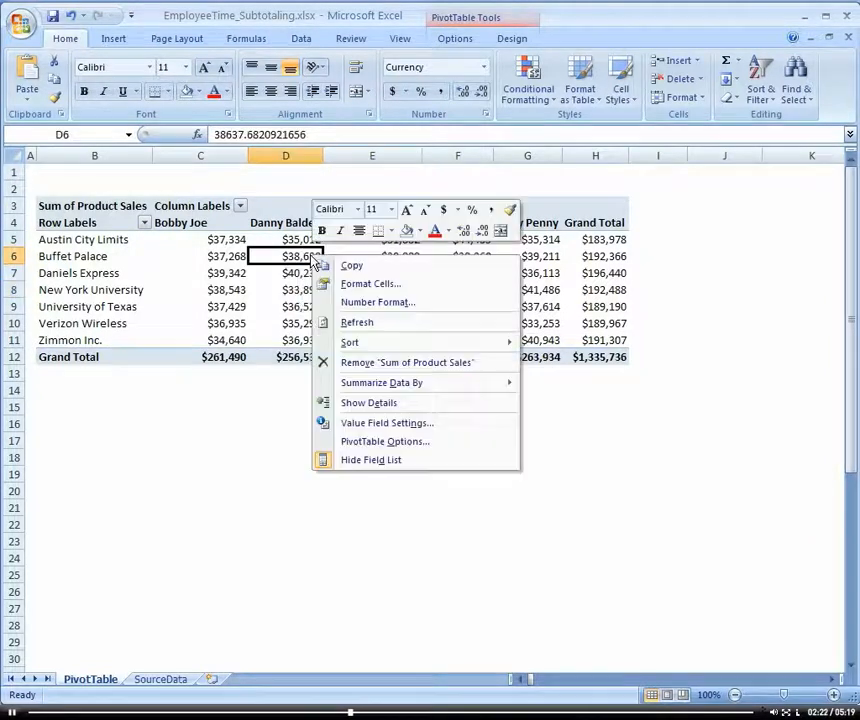
left_click(422, 443)
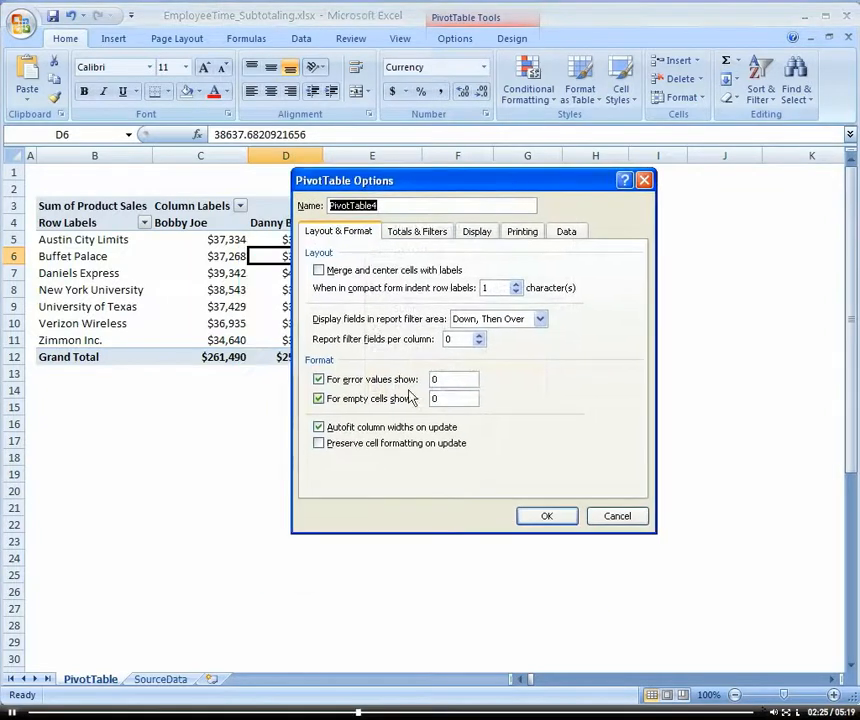
left_click(319, 443)
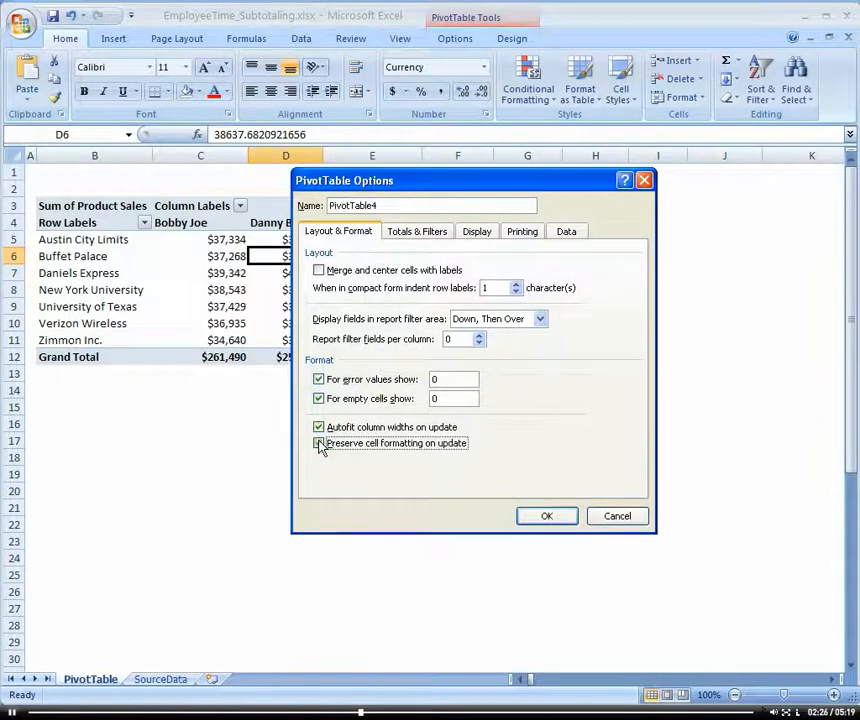
left_click(550, 516)
Set the text orientation of the PivotTable's header row 4 to 45 degrees again
left_click(12, 222)
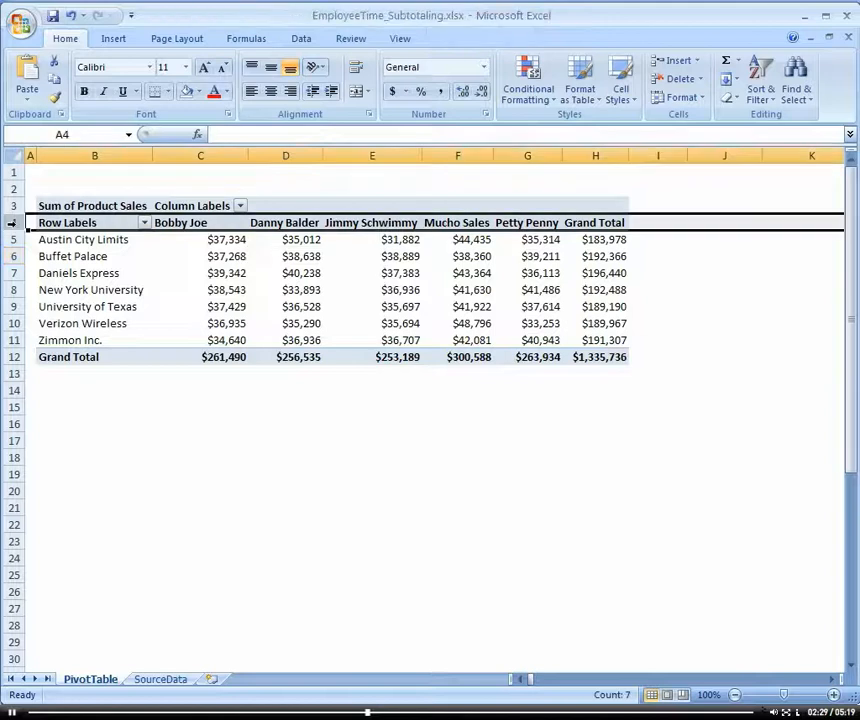
right_click(12, 222)
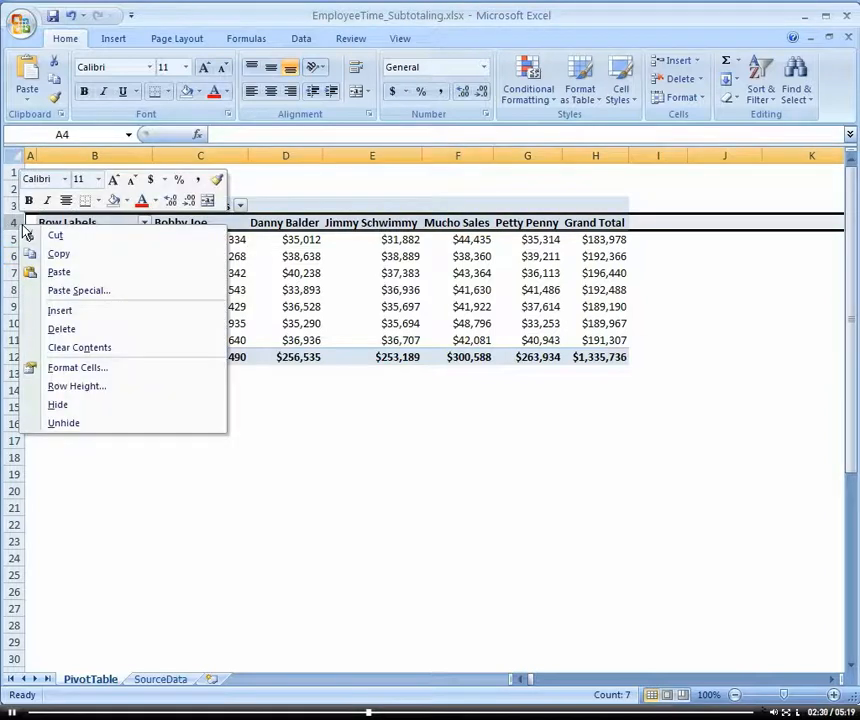
left_click(123, 370)
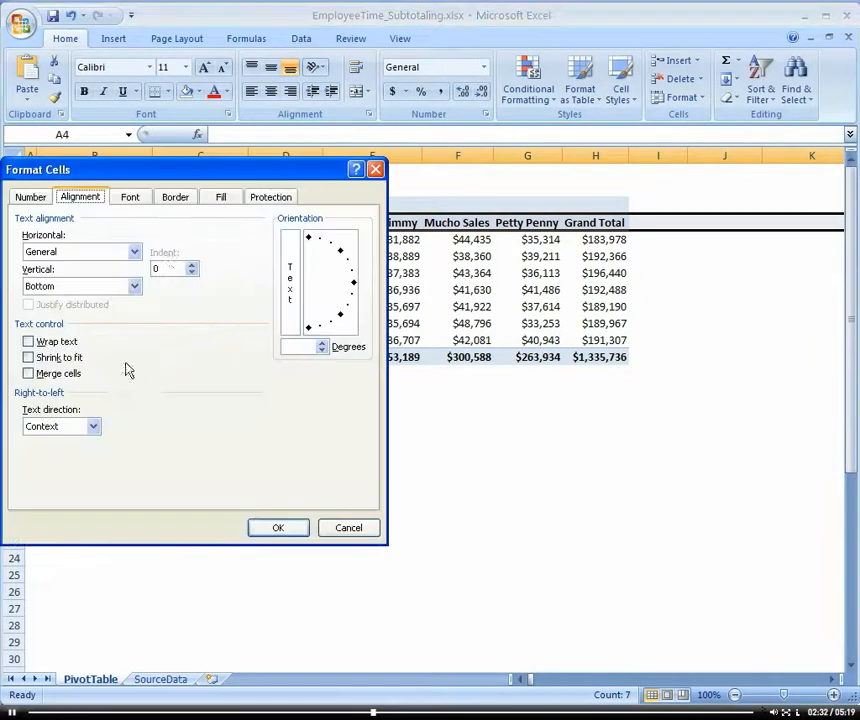
left_click(341, 258)
left_click(278, 527)
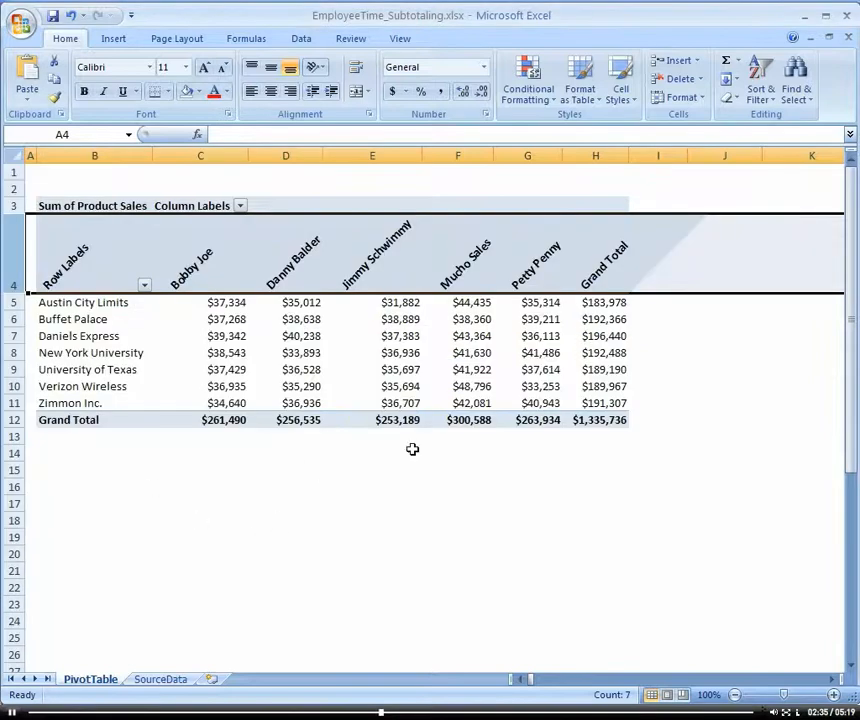
left_click(484, 386)
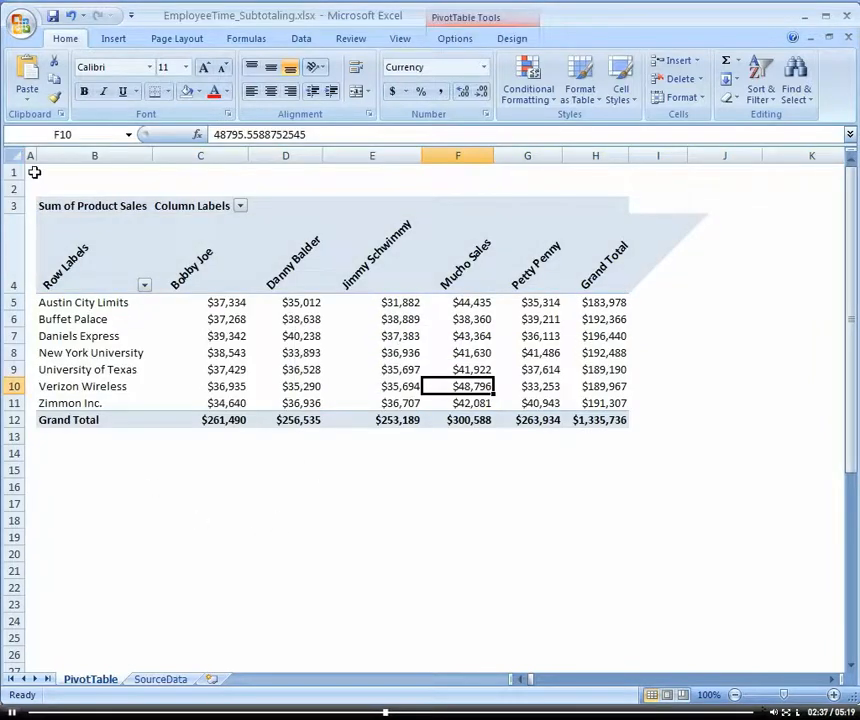
Select the whole sheet and autofit all column widths to their contents
left_click(19, 155)
double_click(38, 155)
left_click(412, 372)
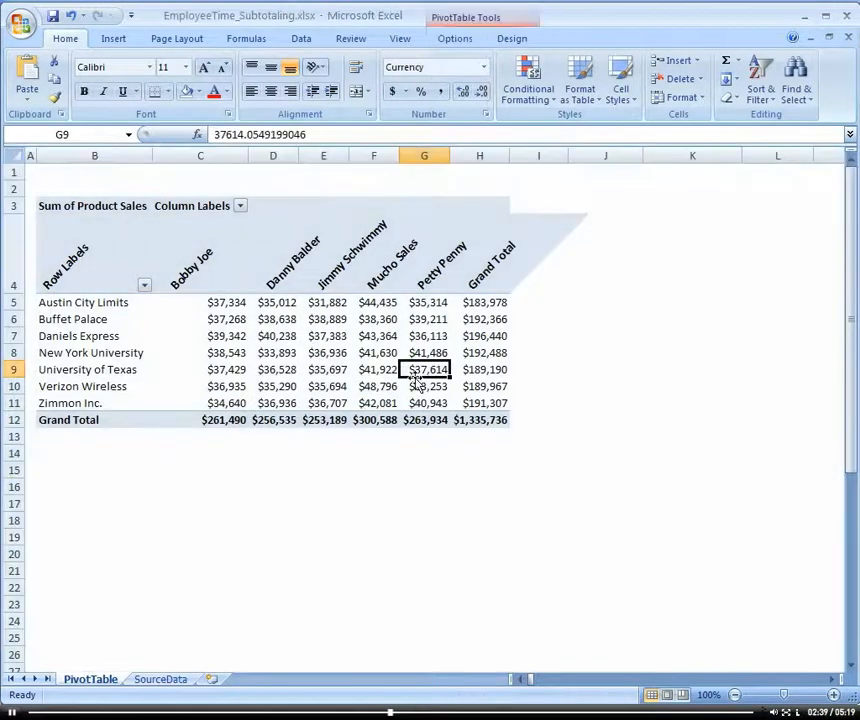
Refresh the PivotTable data from the Daniels Express value in Jimmy Schwimmy's column
left_click(327, 336)
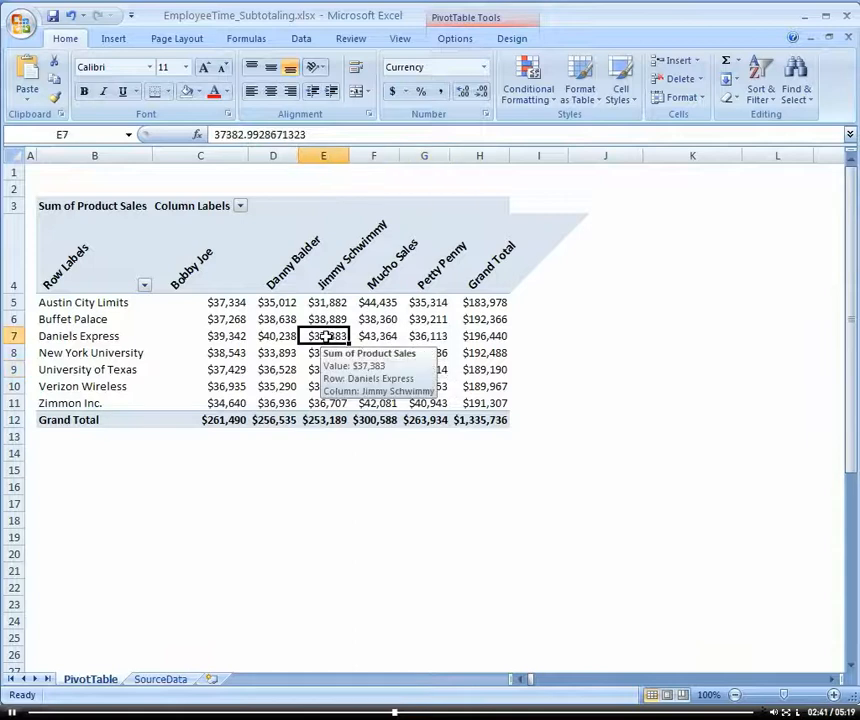
right_click(326, 335)
left_click(372, 405)
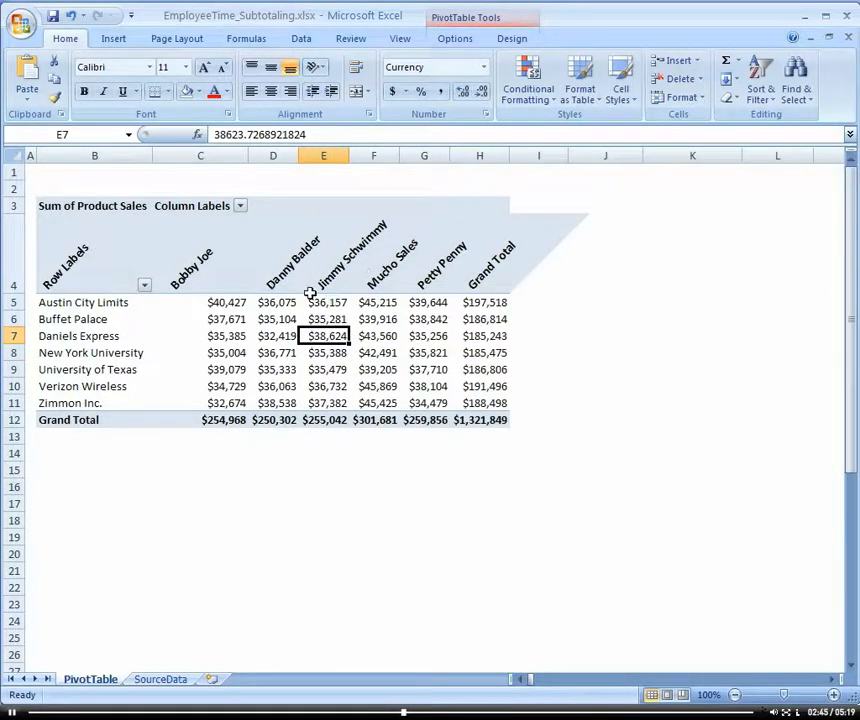
Review the Totals & Filters and Display settings in the PivotTable options, and close them without saving changes
mouse_move(284, 333)
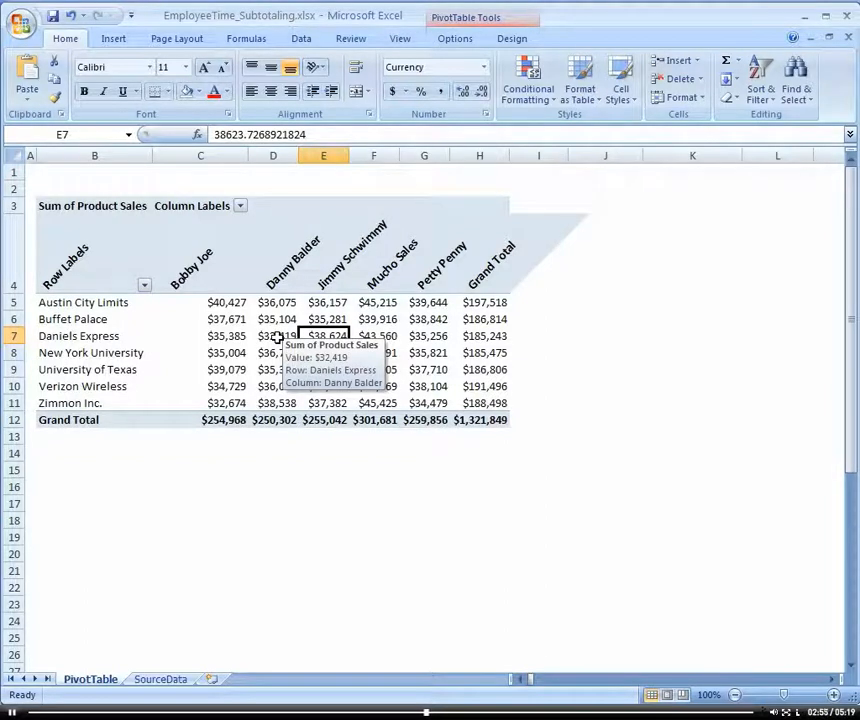
right_click(278, 343)
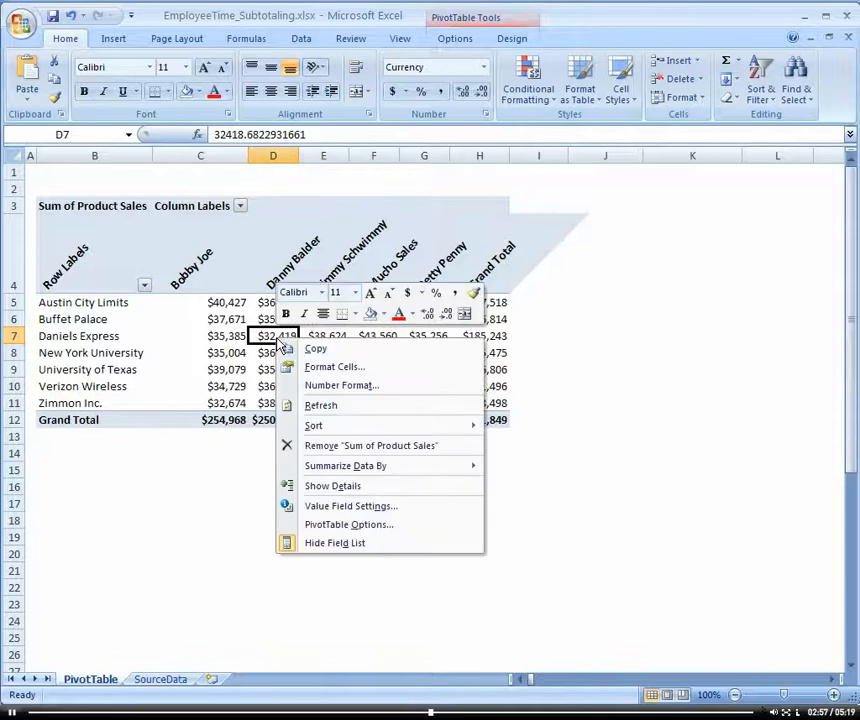
left_click(376, 523)
left_click_drag(414, 344, 411, 237)
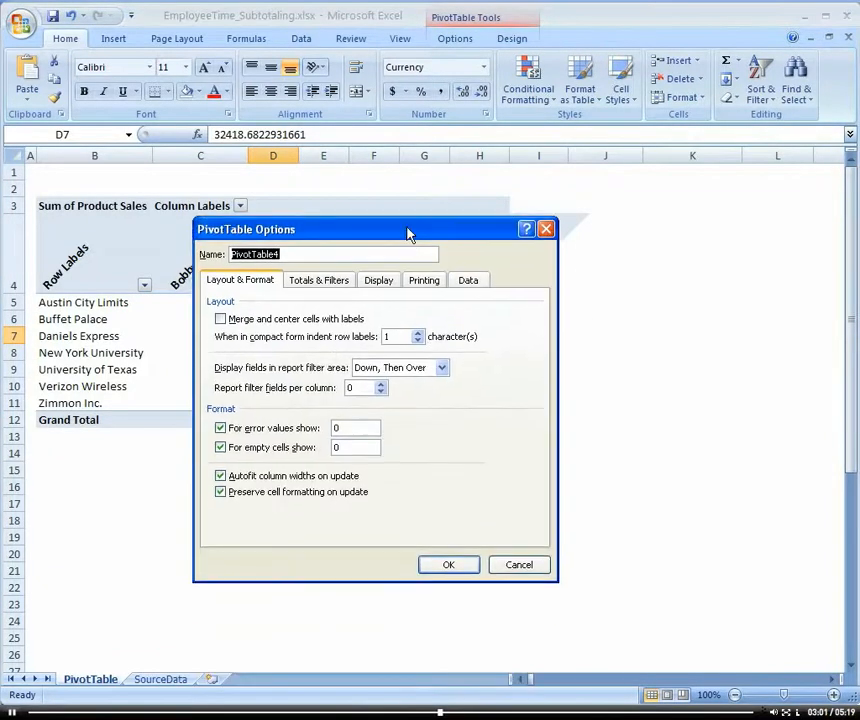
left_click(322, 281)
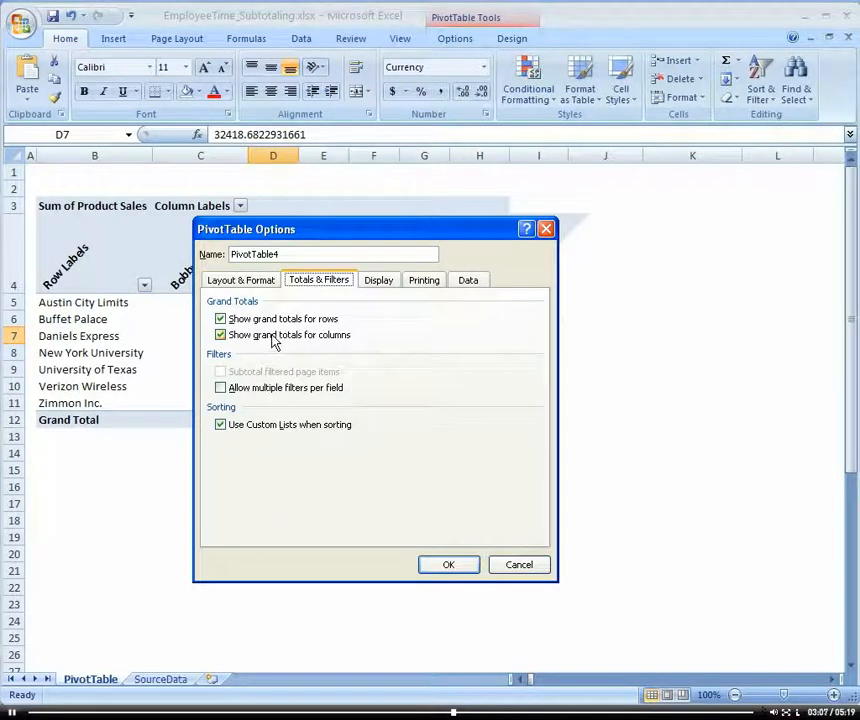
left_click(379, 281)
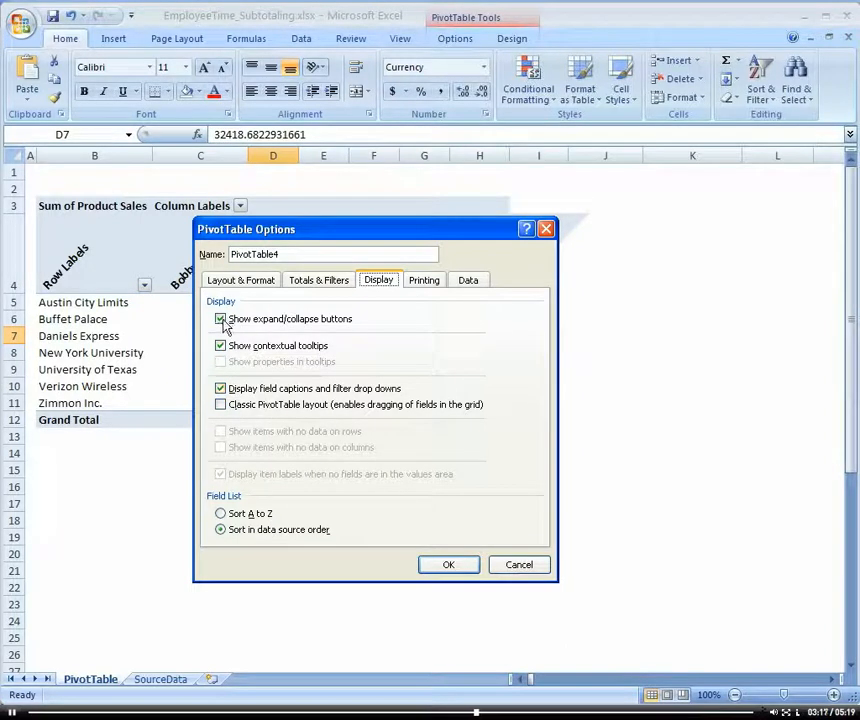
left_click(518, 563)
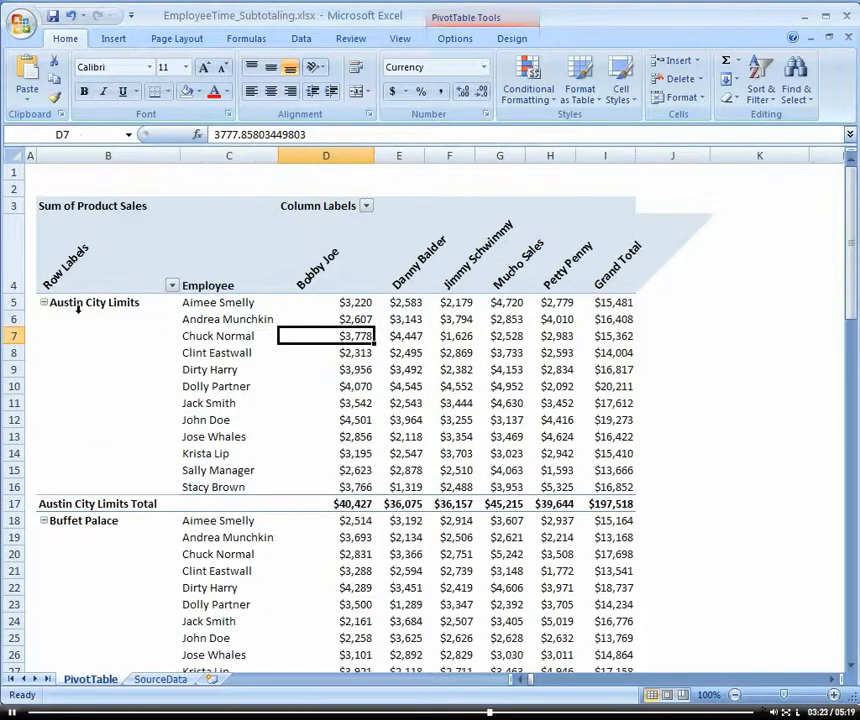
Collapse the Austin City Limits group in the row labels and expand it again
left_click(44, 303)
left_click(44, 303)
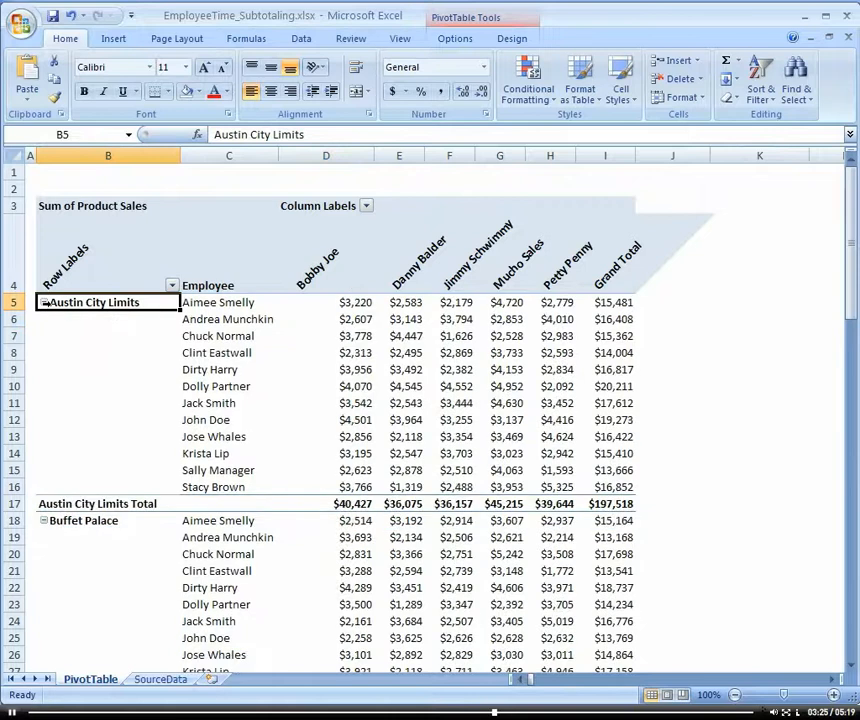
Turn off the expand/collapse buttons in the PivotTable display options, and undo that change
left_click(445, 319)
right_click(443, 318)
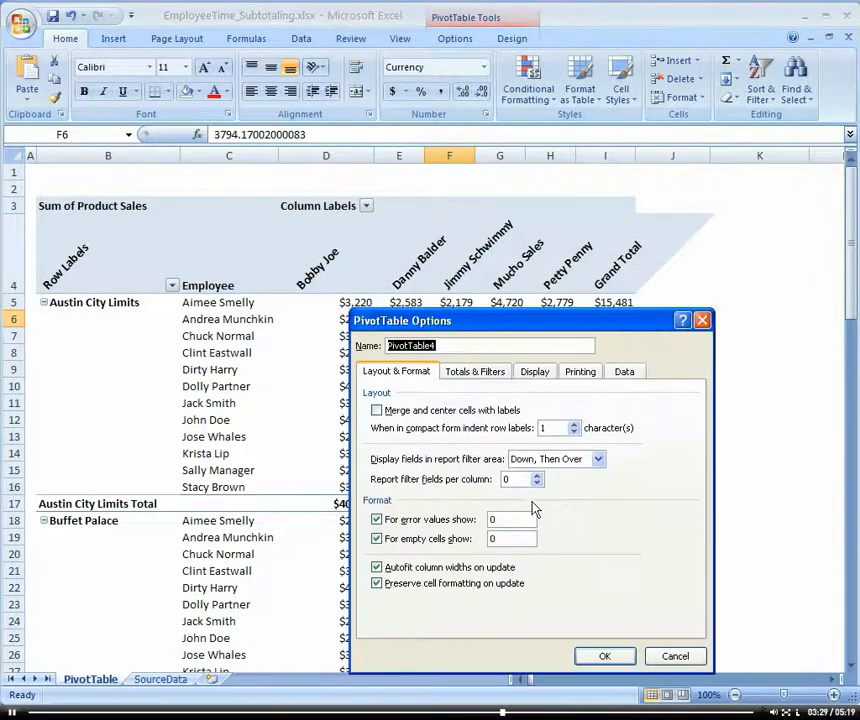
left_click_drag(530, 325, 536, 292)
left_click(535, 310)
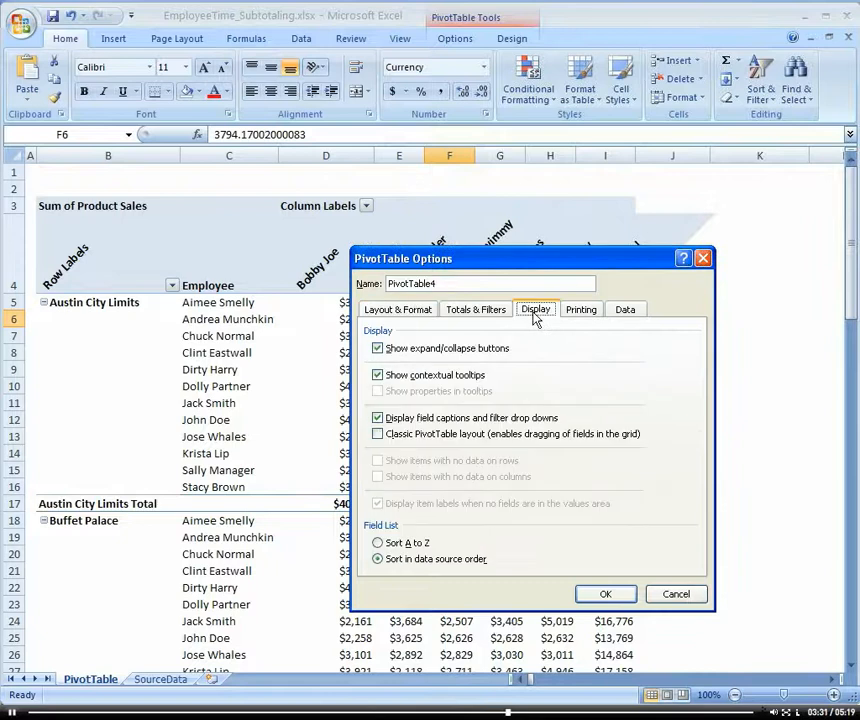
left_click(377, 349)
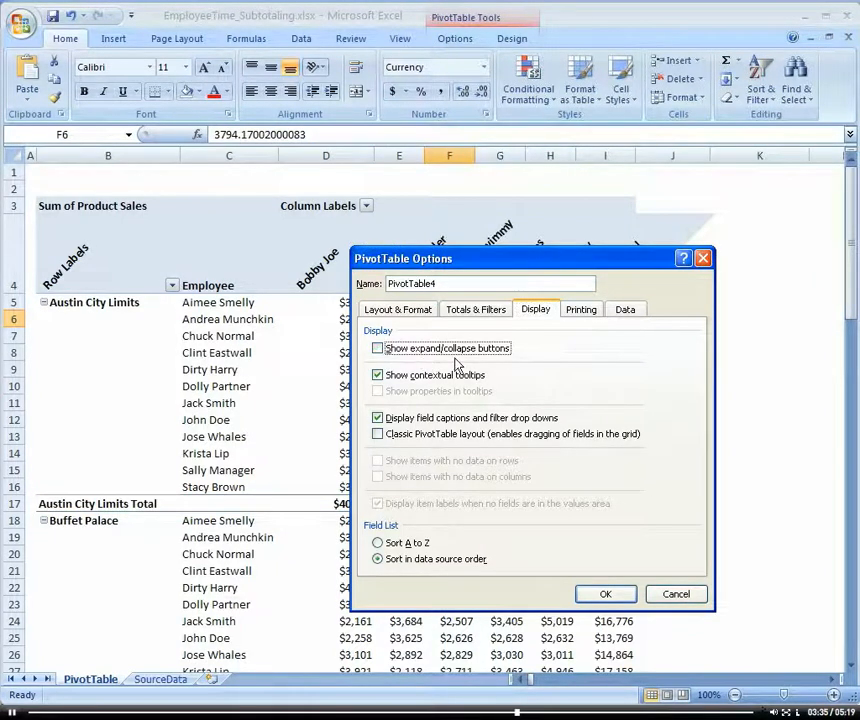
left_click(604, 593)
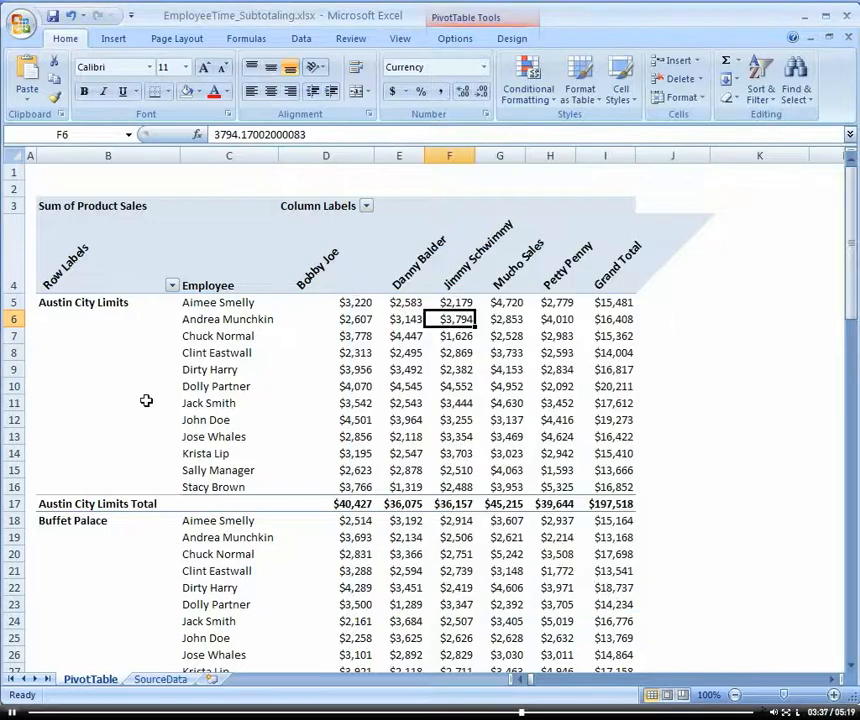
left_click(409, 369)
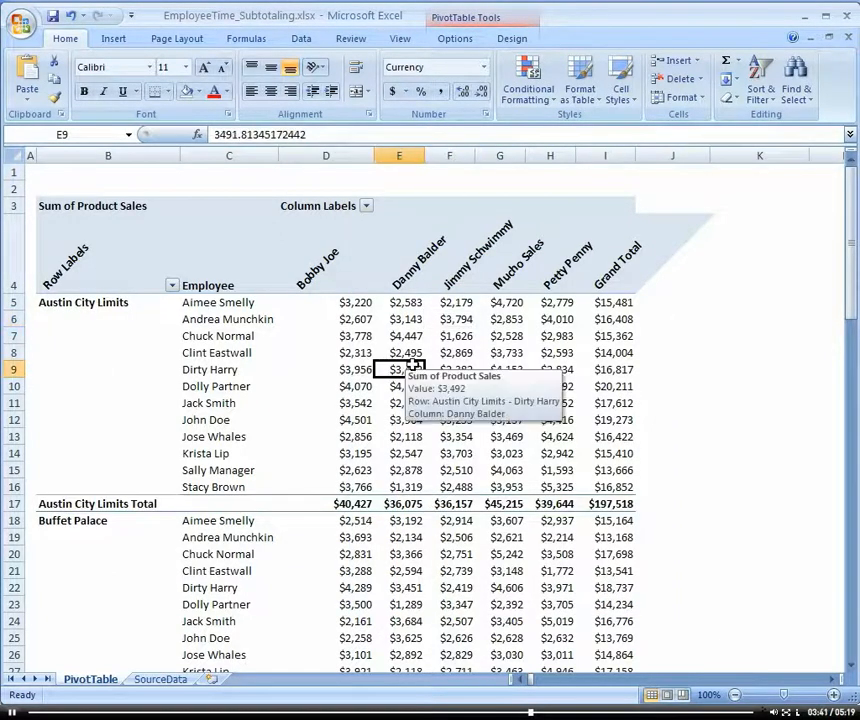
key("ctrl+z")
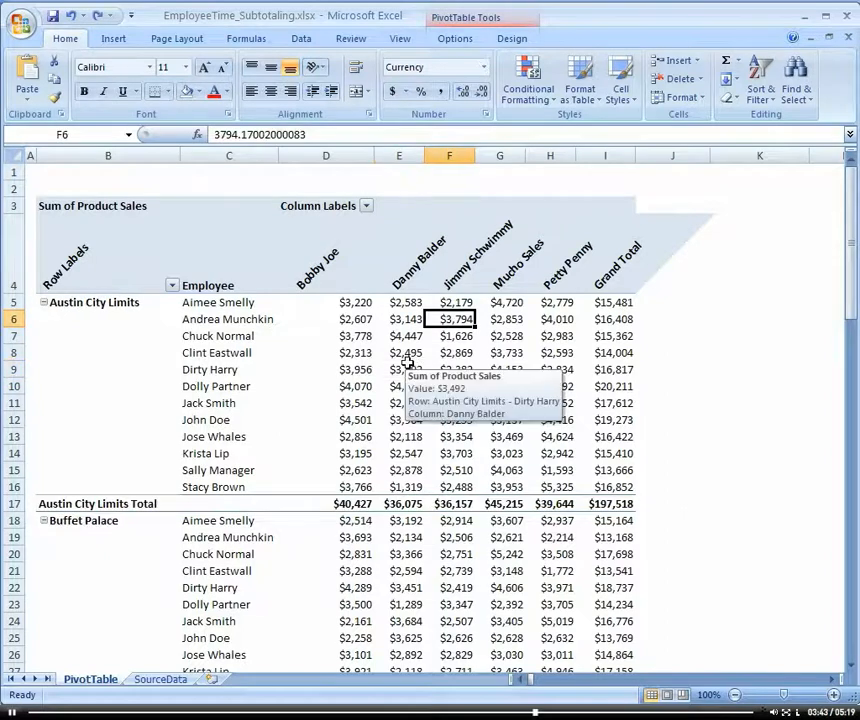
Set the PivotTable's field list to sort A to Z in the display options
right_click(445, 337)
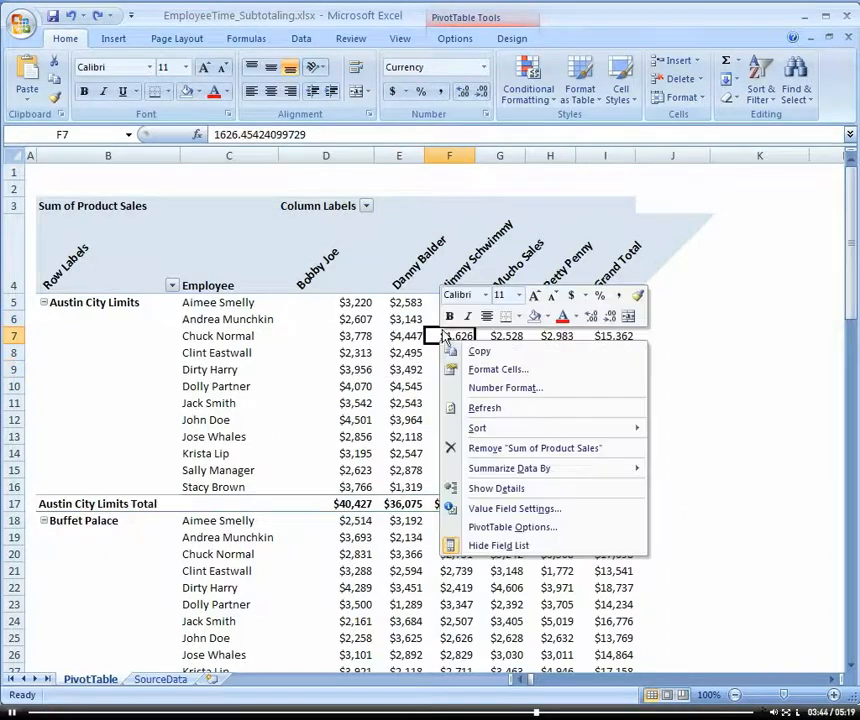
left_click(564, 527)
left_click_drag(566, 357, 515, 230)
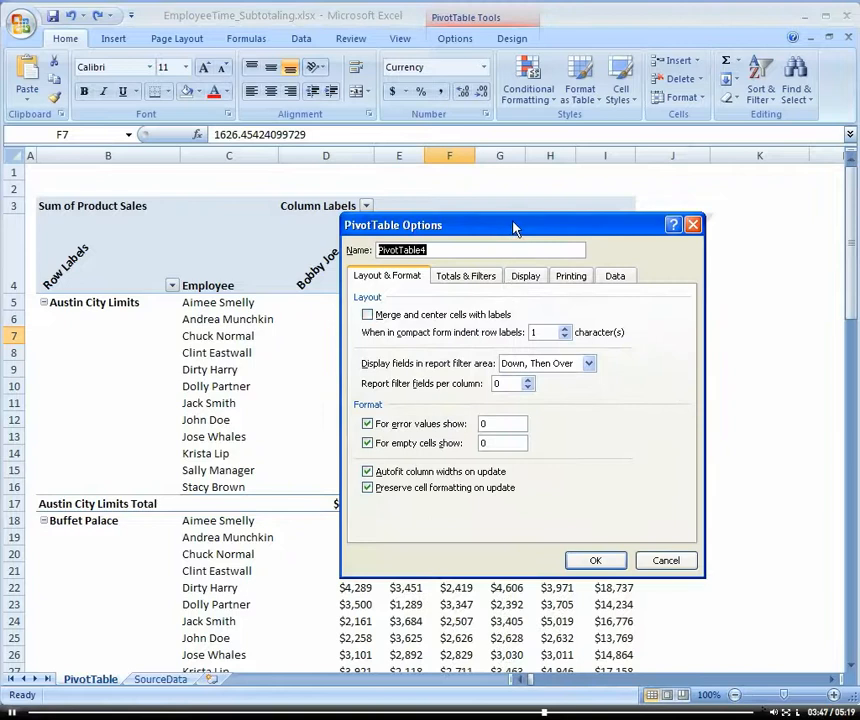
left_click(525, 276)
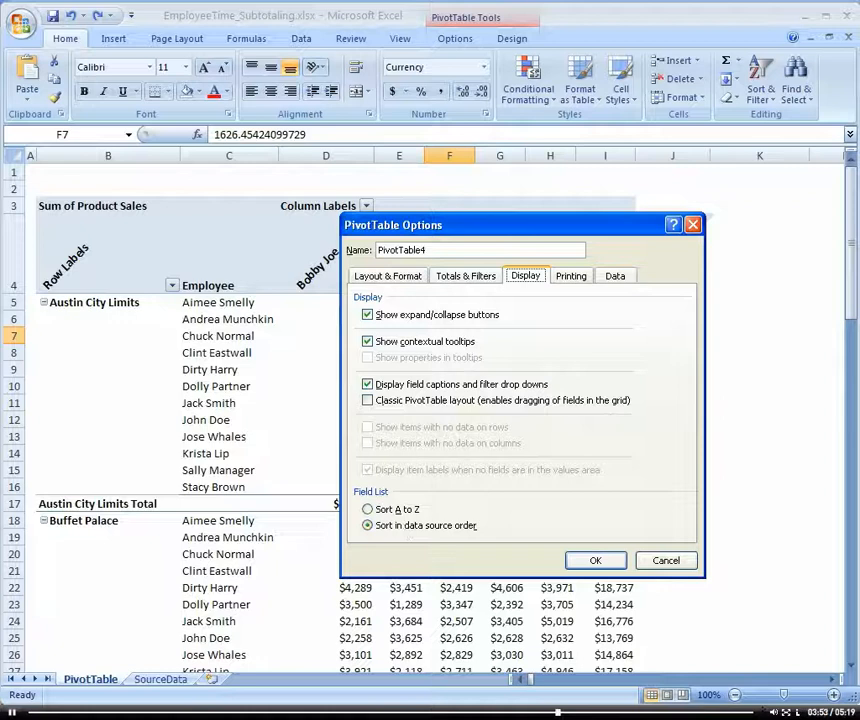
left_click(369, 510)
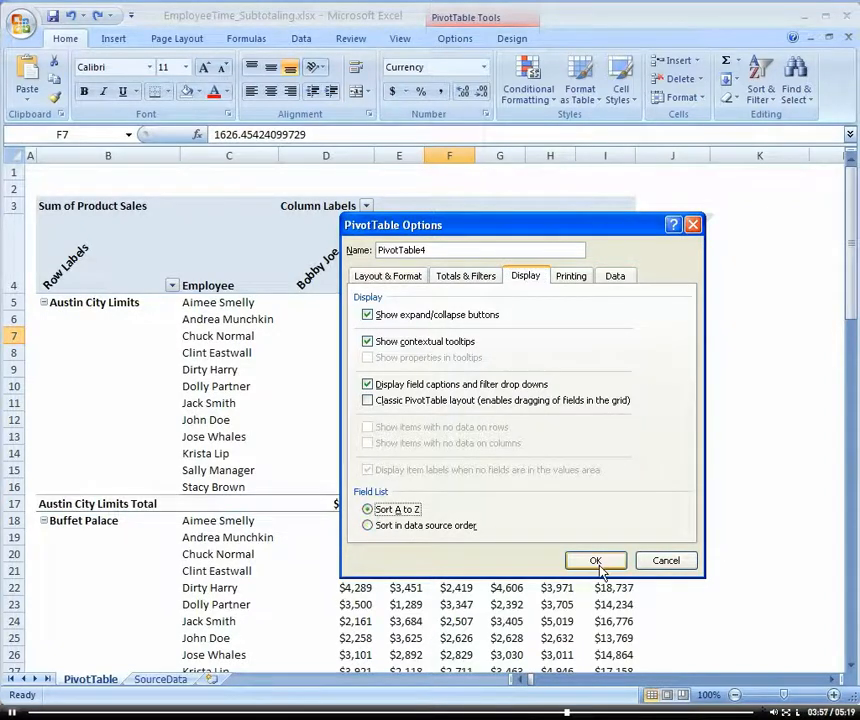
left_click(596, 562)
Compare the field order in the PivotTable Field List with the column order on the SourceData sheet
left_click_drag(774, 104, 546, 105)
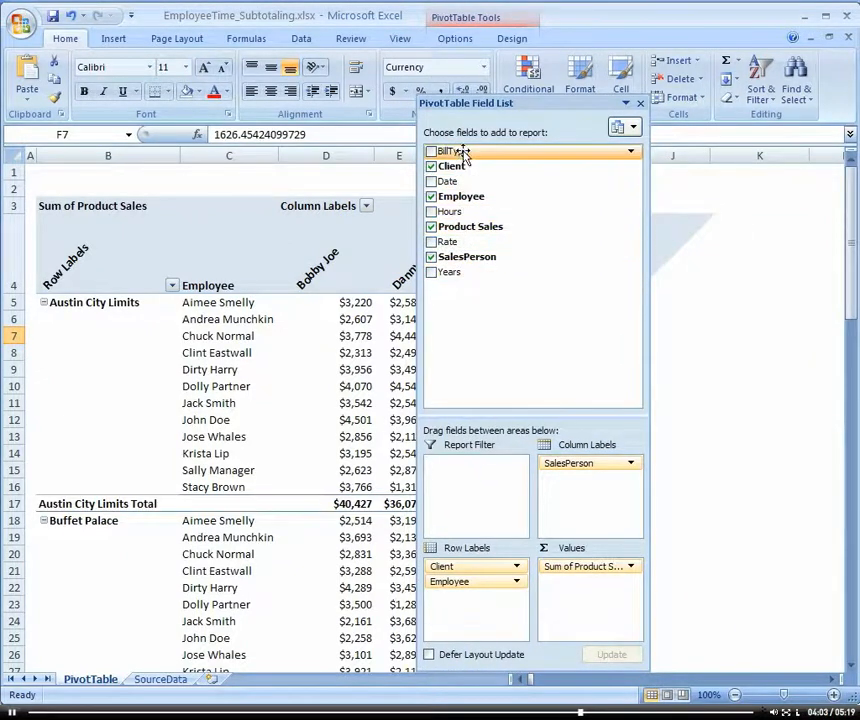
left_click(162, 679)
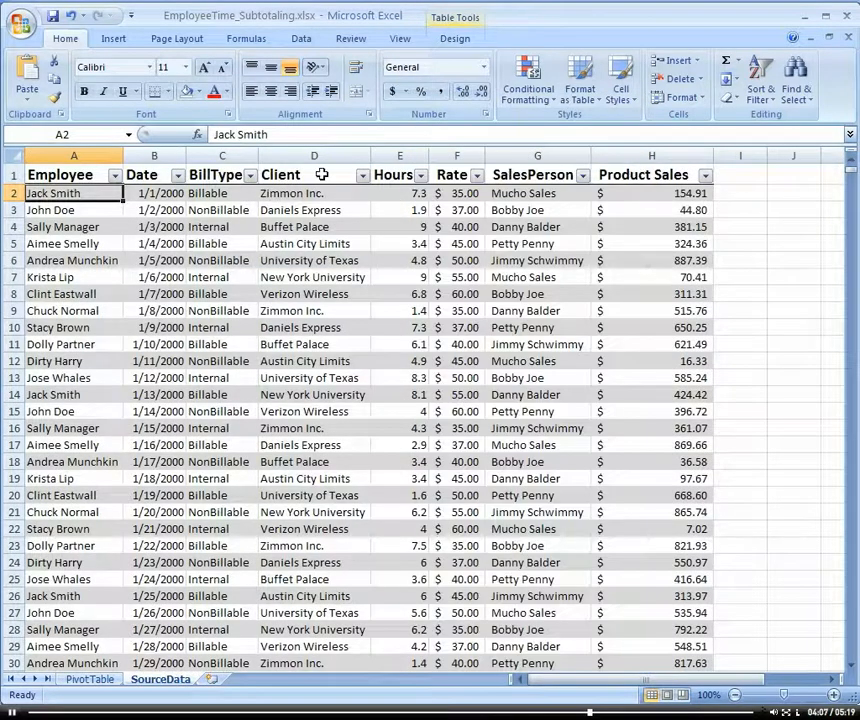
left_click(107, 681)
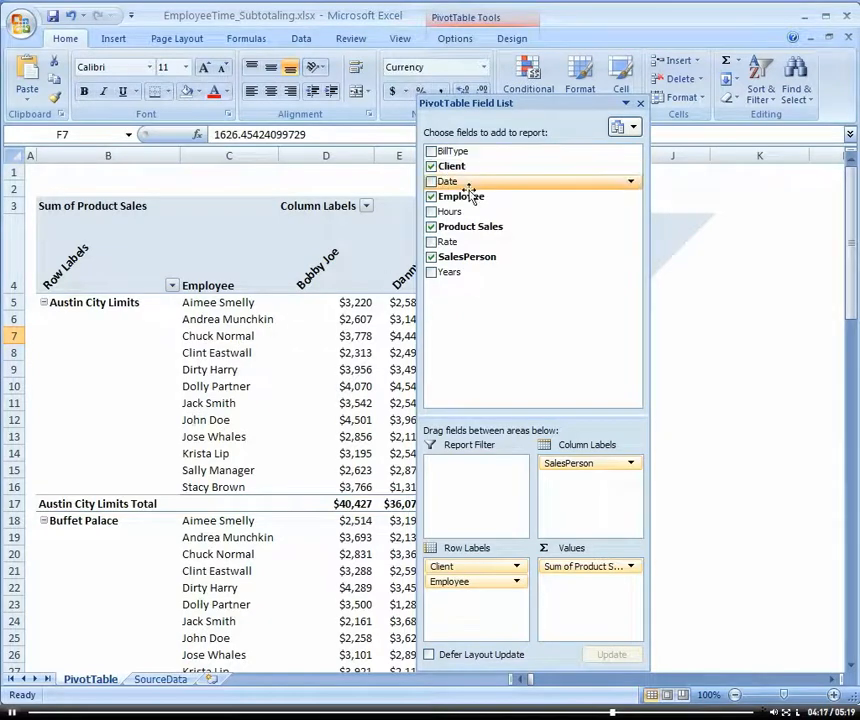
left_click(158, 679)
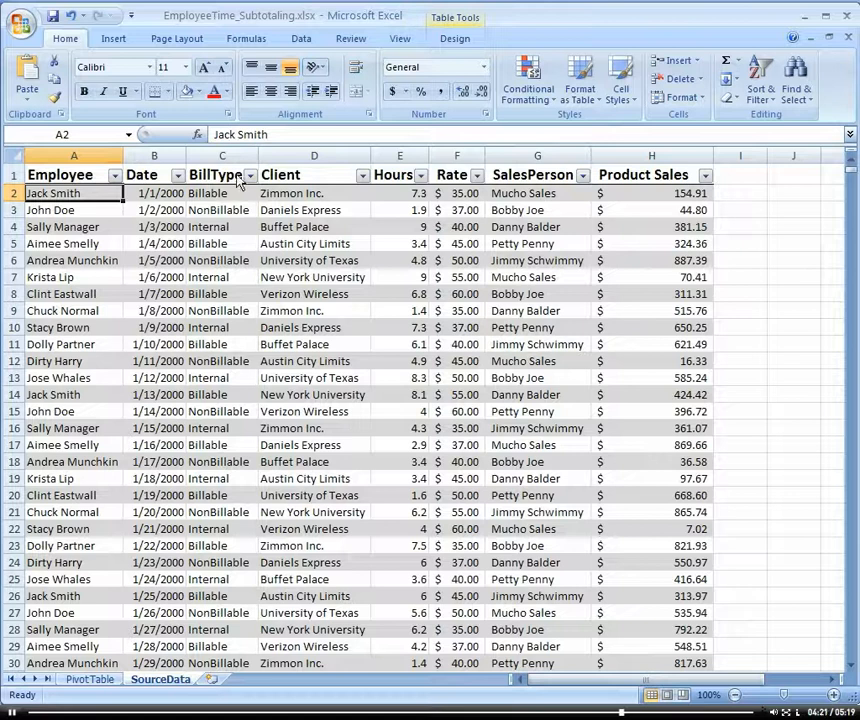
left_click(105, 681)
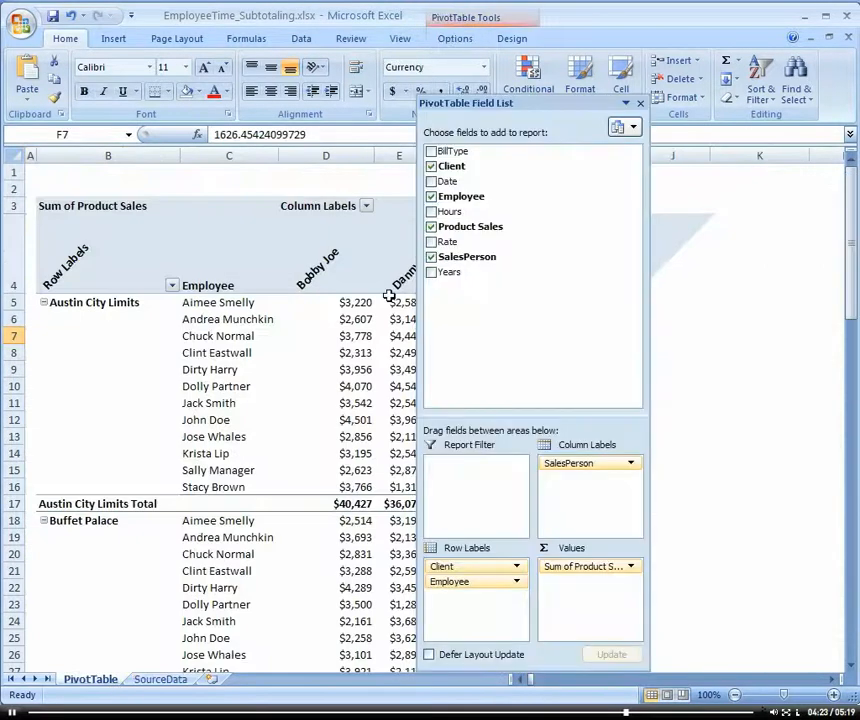
Review the Display, Printing and Data settings in the PivotTable options
left_click(274, 387)
right_click(275, 388)
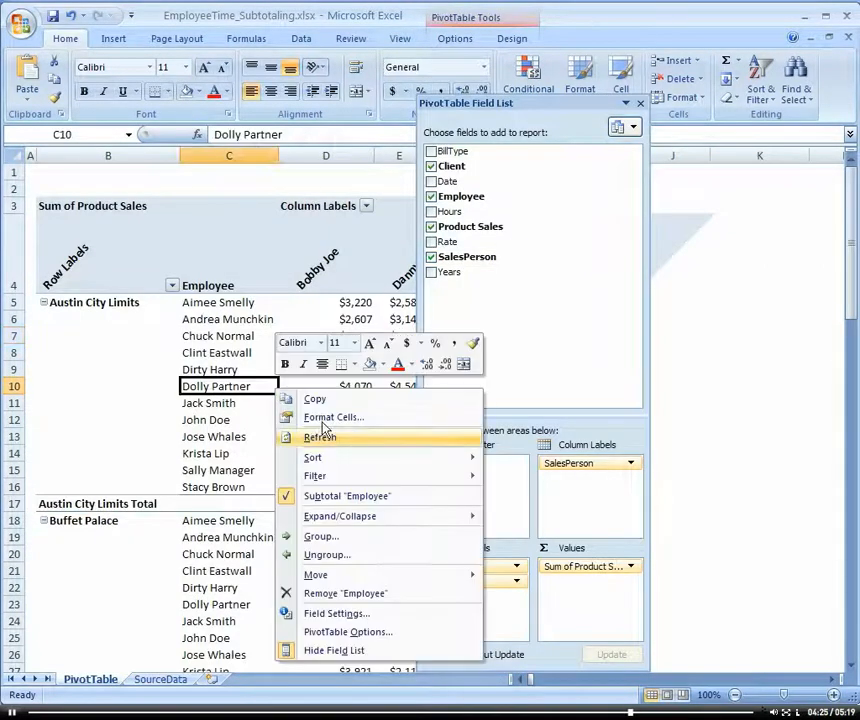
left_click(390, 631)
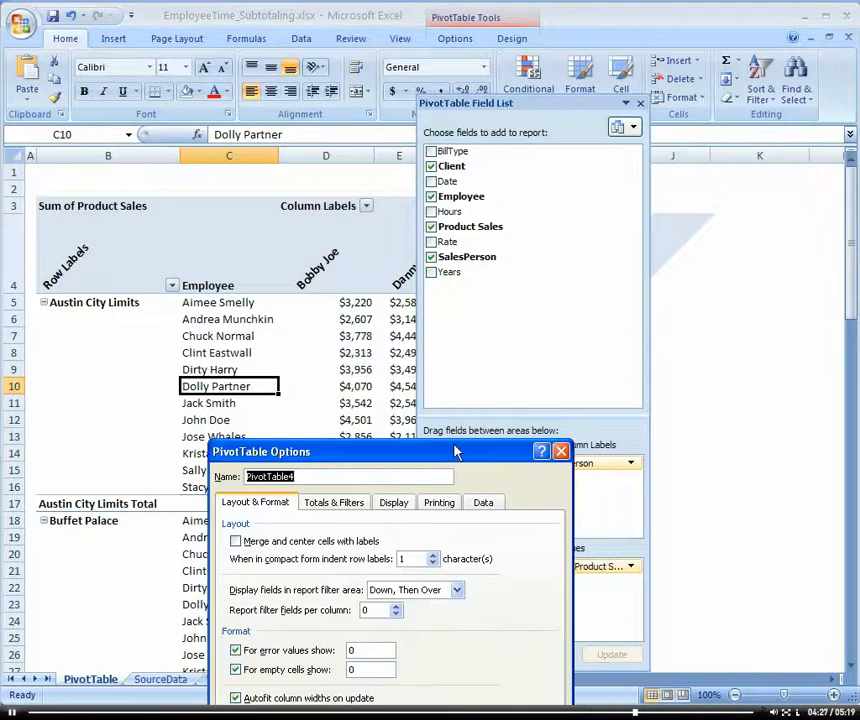
left_click_drag(455, 452, 414, 198)
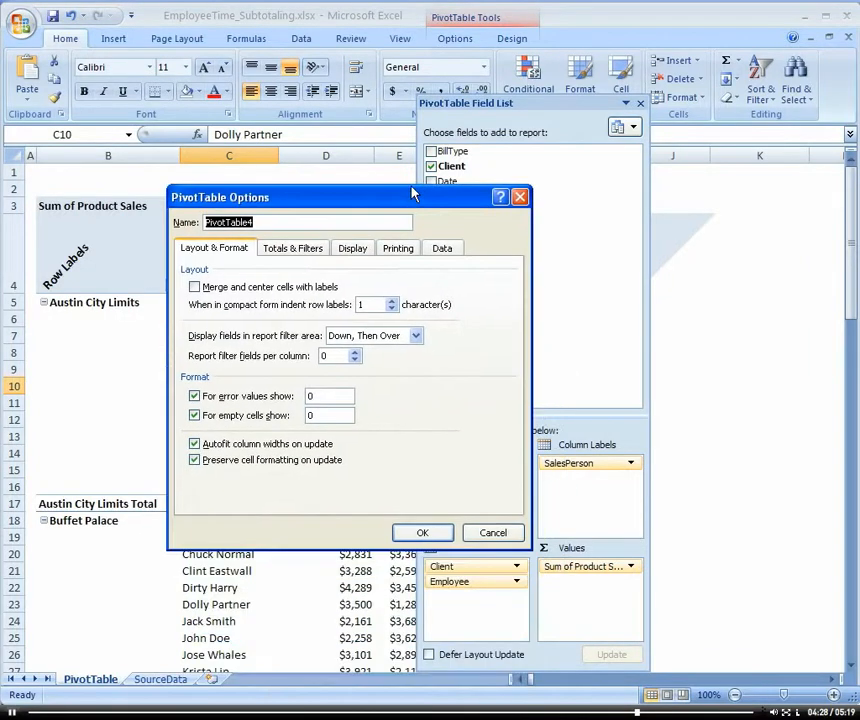
left_click(398, 248)
left_click(352, 248)
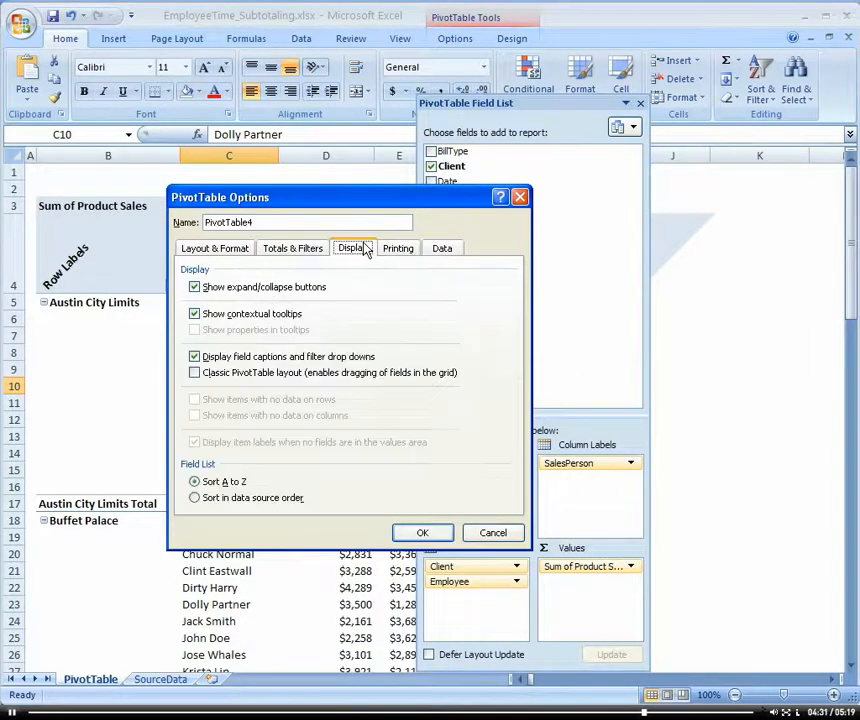
left_click(398, 250)
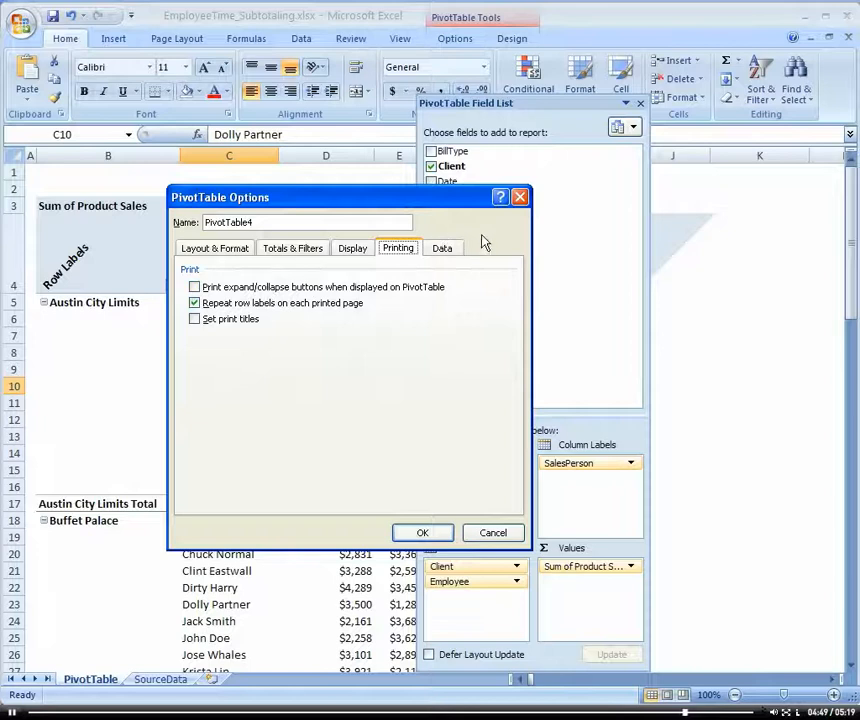
left_click(445, 249)
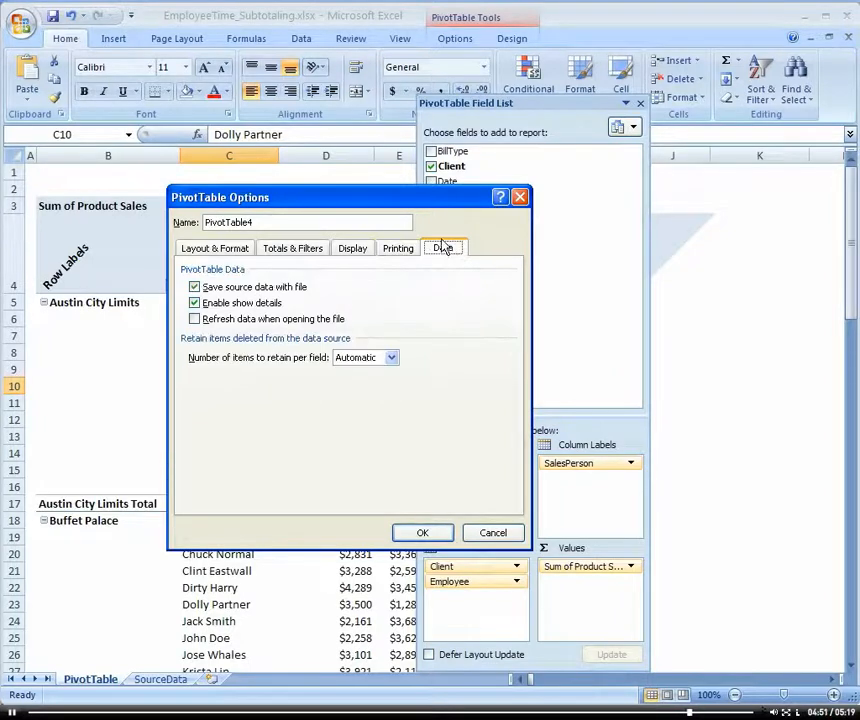